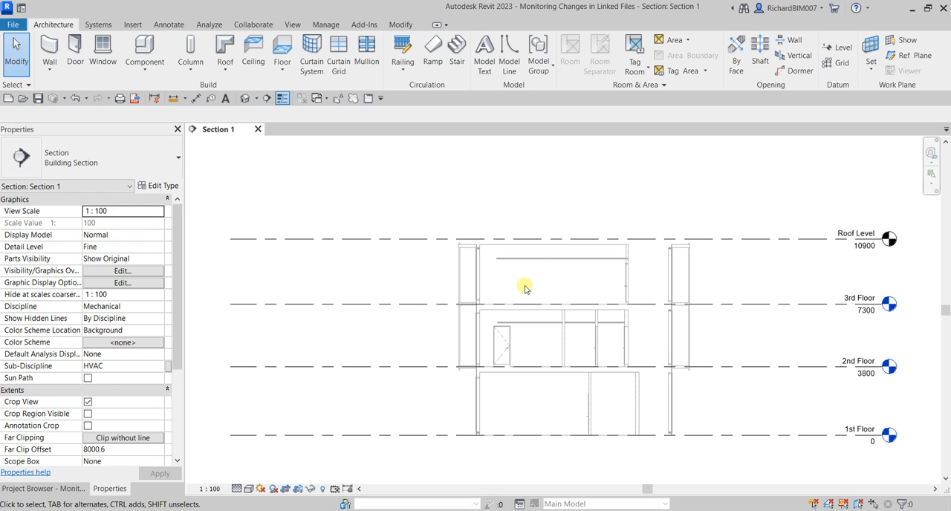
Open the default 3D view and set its discipline to Coordination
middle_click_drag(523, 281, 490, 255)
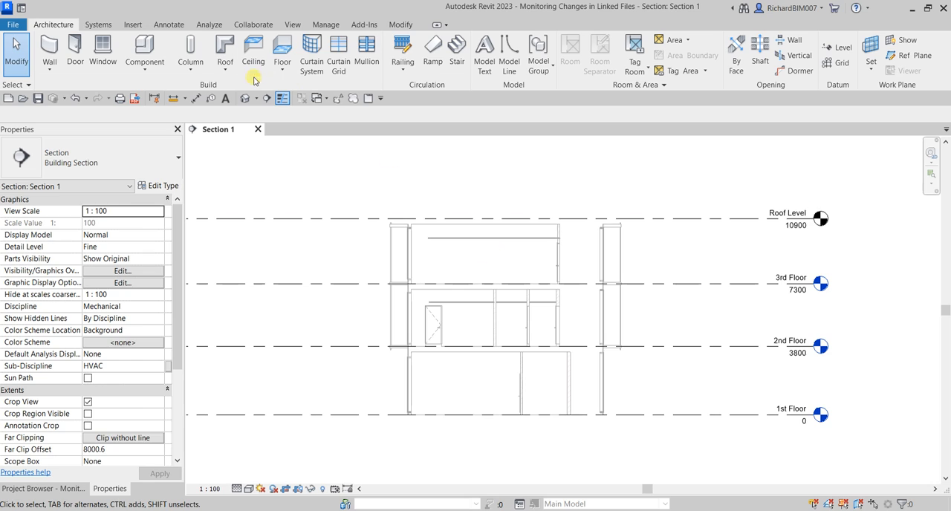
left_click(244, 99)
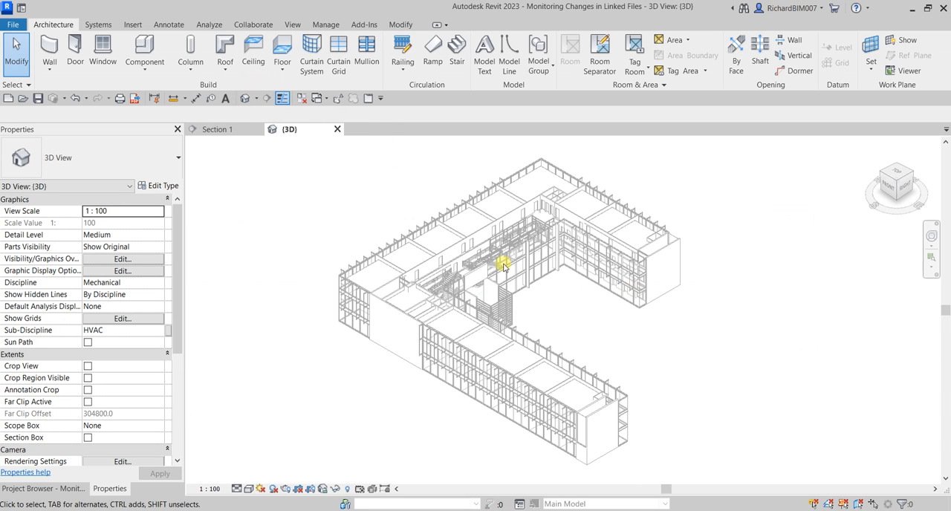
scroll(418, 318, "up", 3)
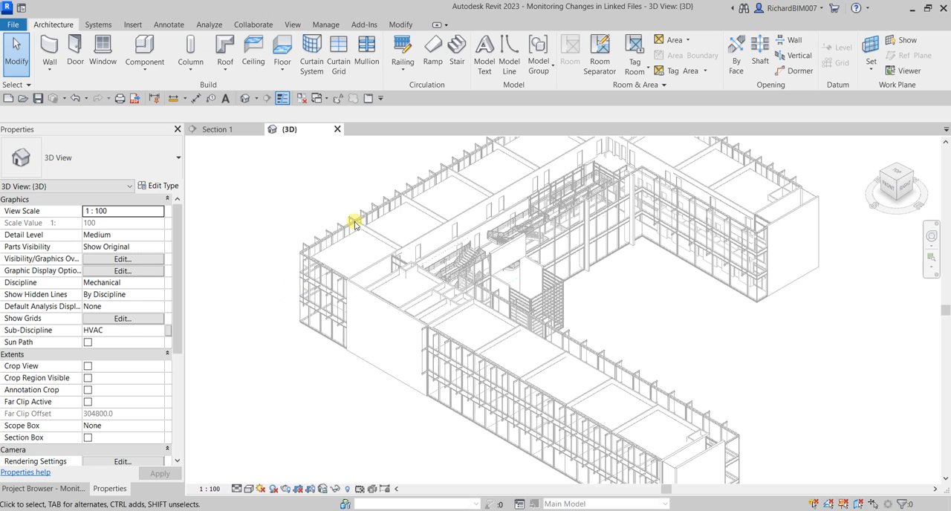
left_click(52, 130)
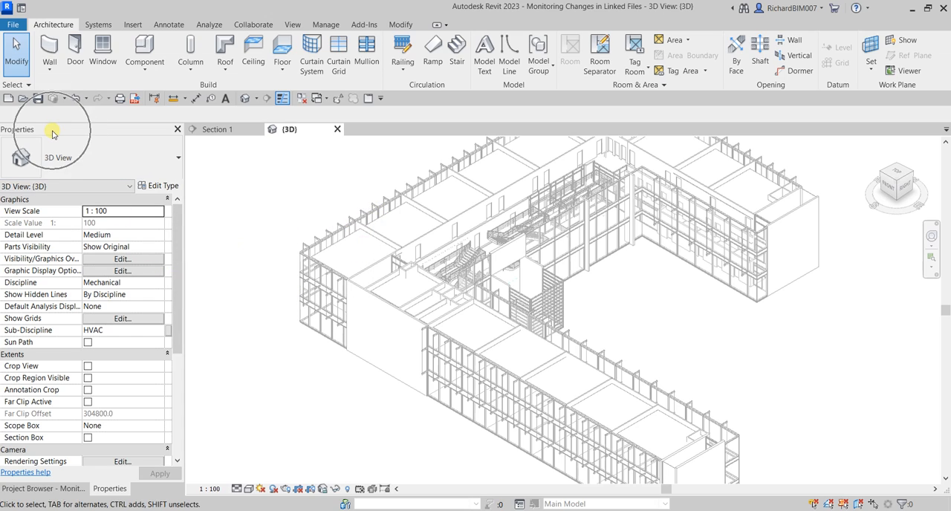
left_click(113, 283)
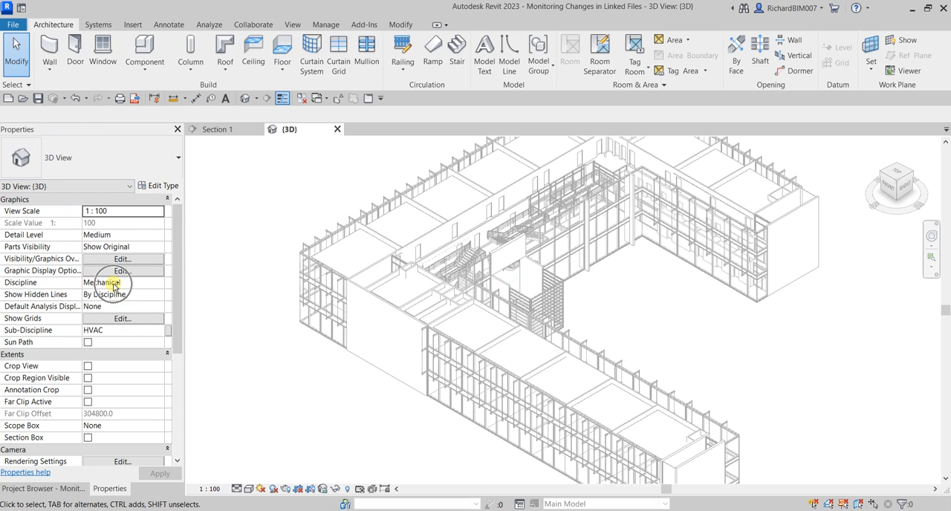
left_click(157, 283)
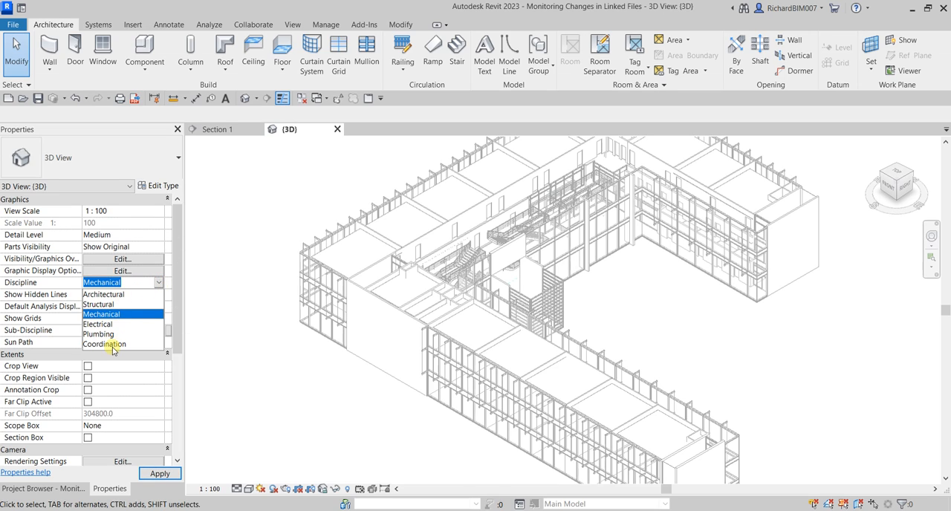
left_click(113, 345)
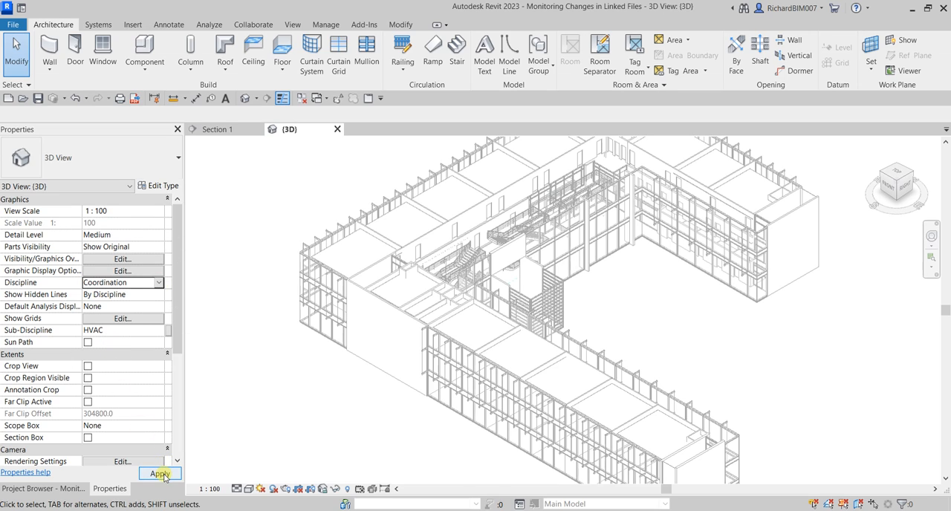
left_click(153, 473)
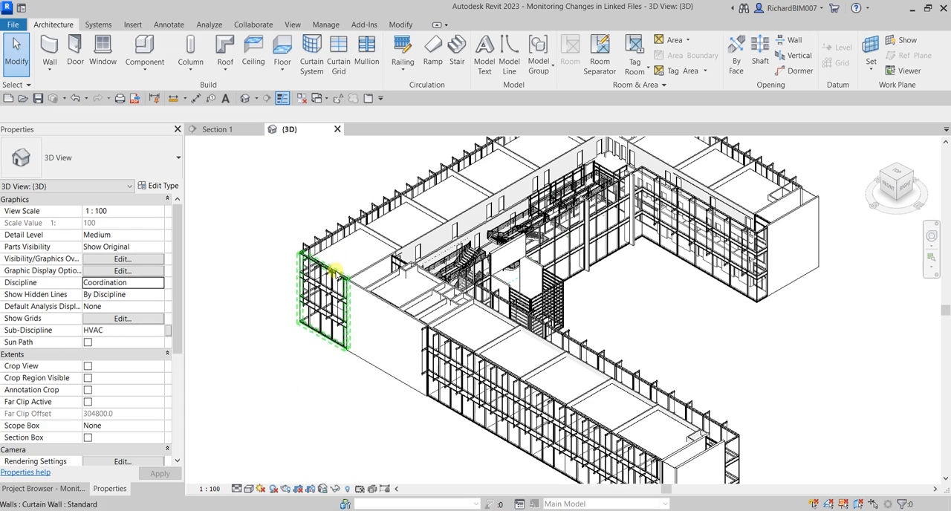
Select individual ceilings and interior walls in the 3D view to inspect the building elements, and clear the selection
left_click(364, 236)
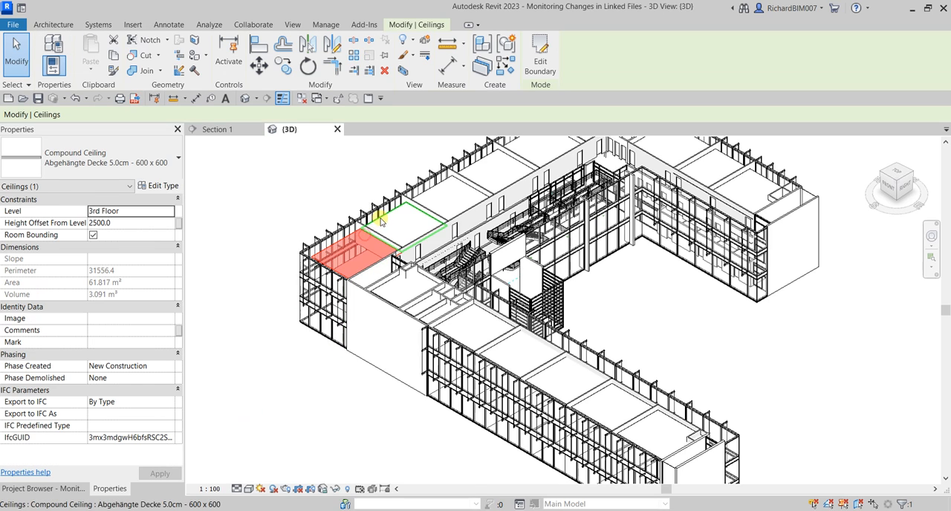
left_click(393, 219)
left_click(470, 265)
left_click(520, 349)
left_click(540, 367)
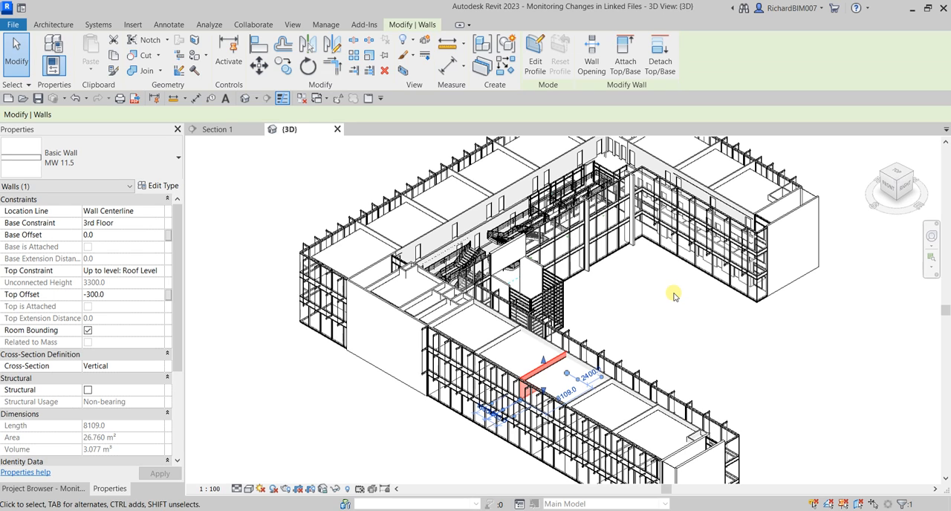
left_click(692, 315)
Return to the Section 1 view and close the inactive views
scroll(632, 302, "down", 2)
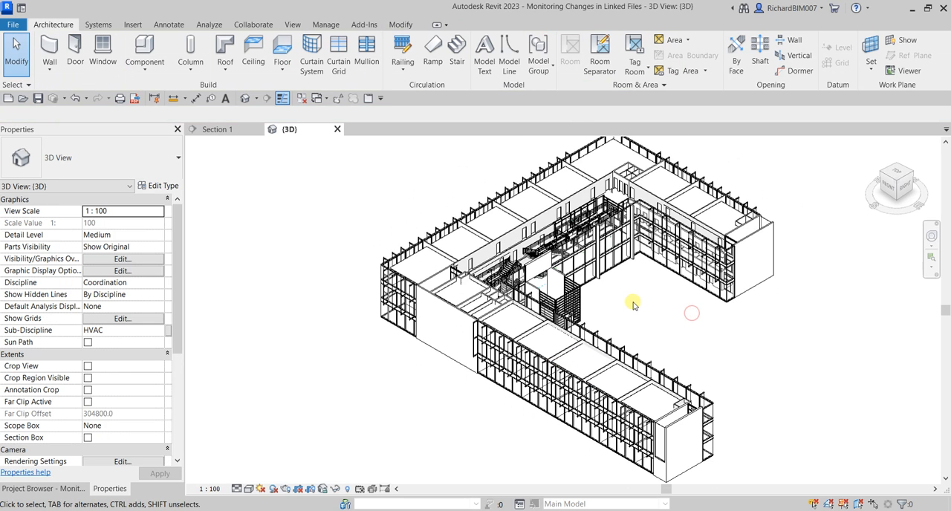
middle_click_drag(632, 302, 612, 303)
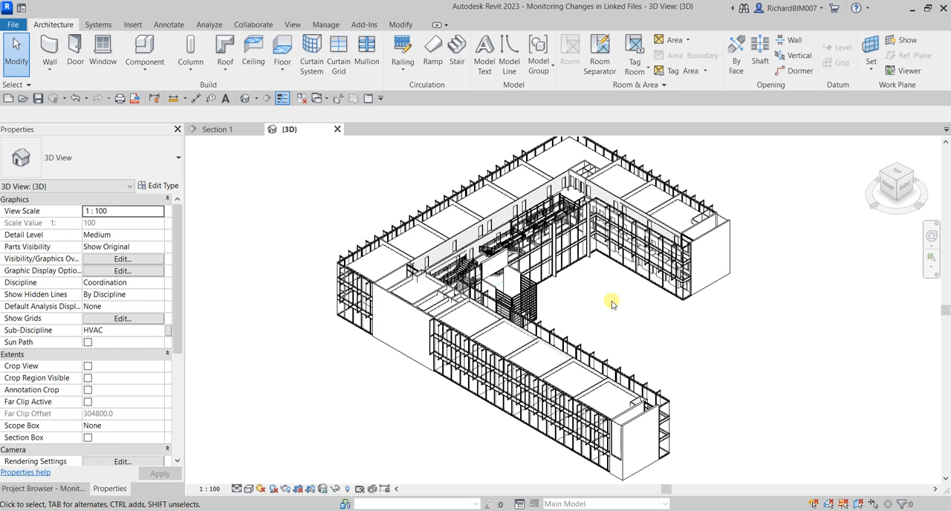
left_click(225, 130)
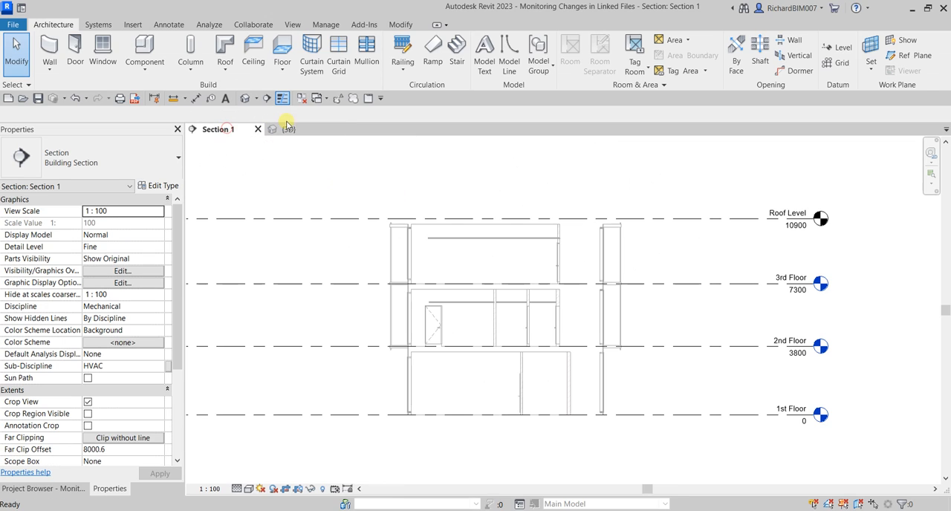
left_click(301, 101)
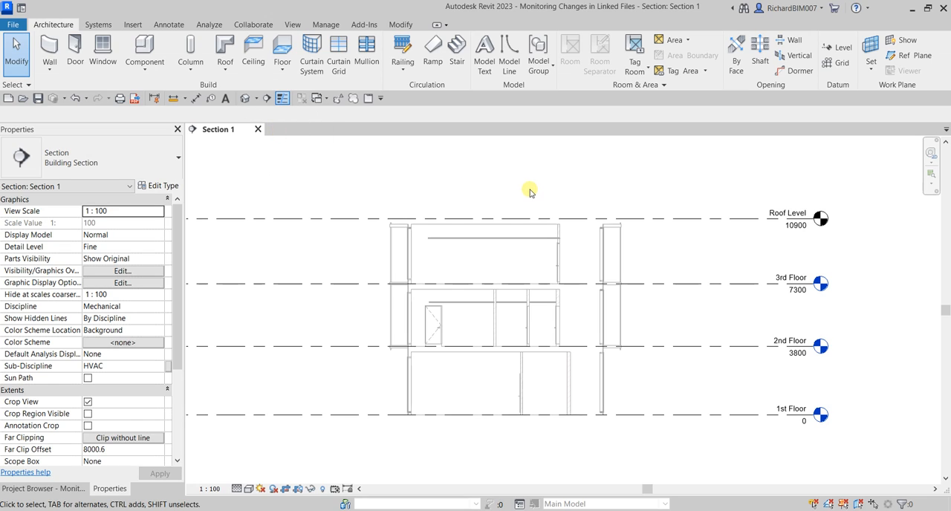
Link the Revit model Struct_R23.rvt into the project with Auto - Internal Origin to Internal Origin positioning
left_click(134, 26)
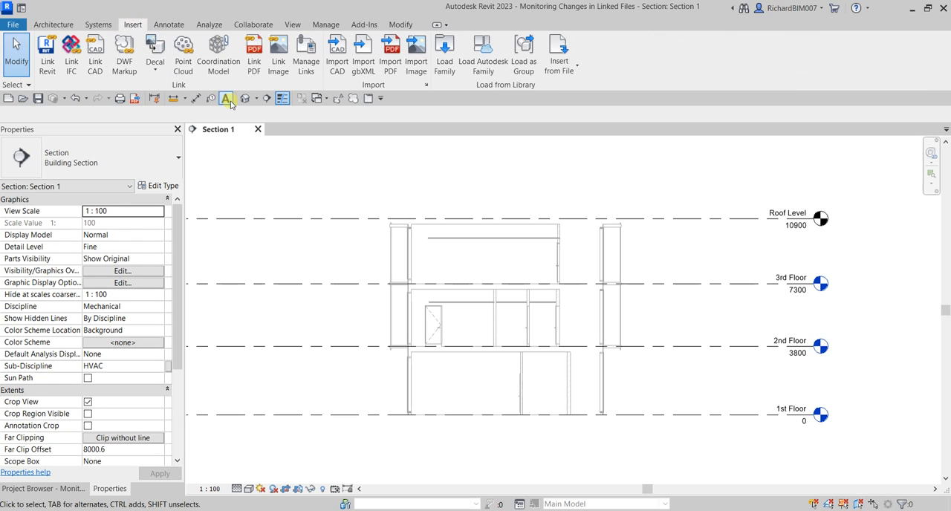
left_click(46, 52)
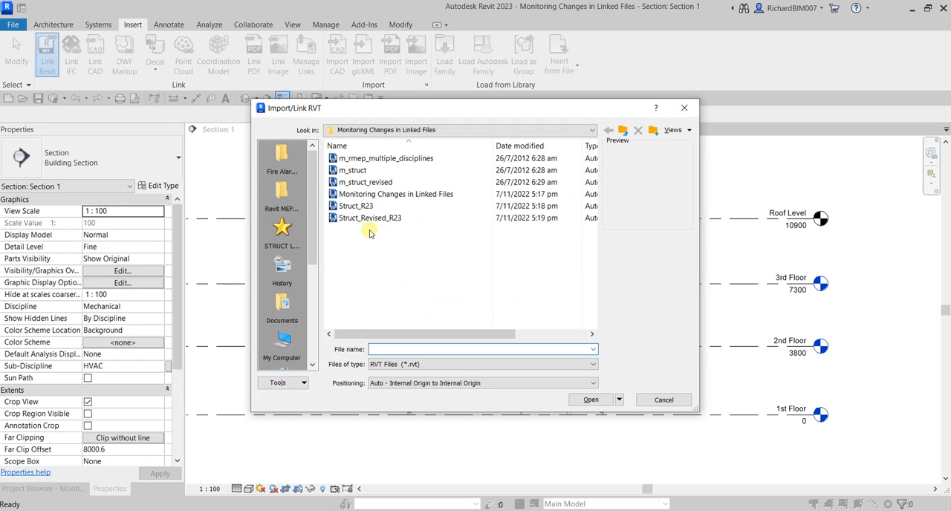
left_click(355, 206)
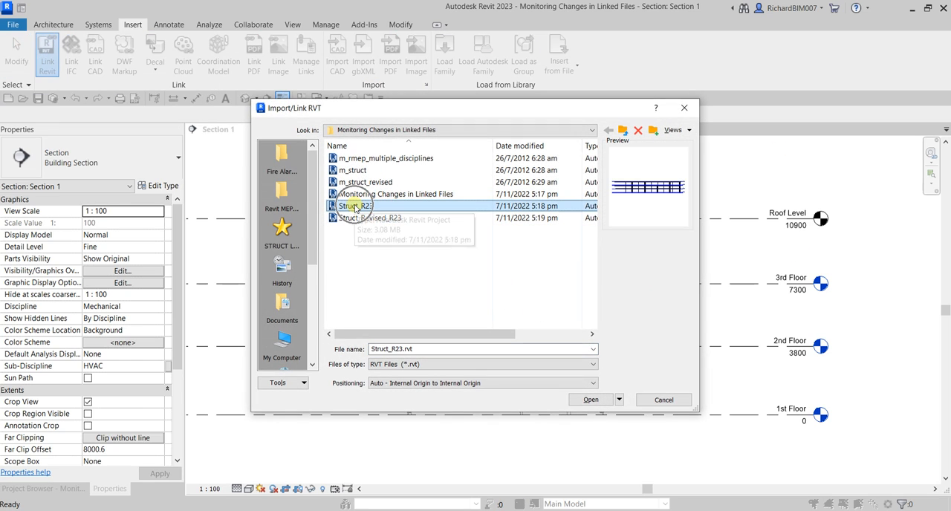
left_click(444, 382)
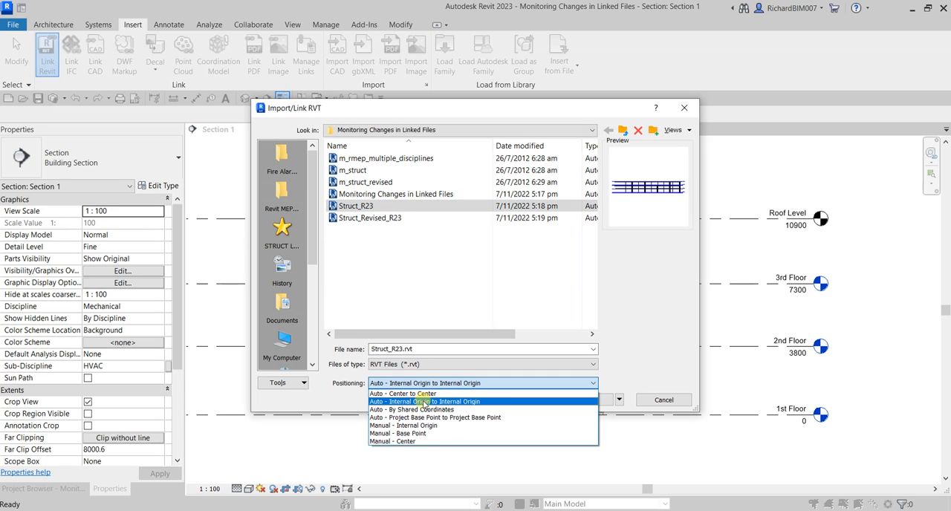
left_click(424, 401)
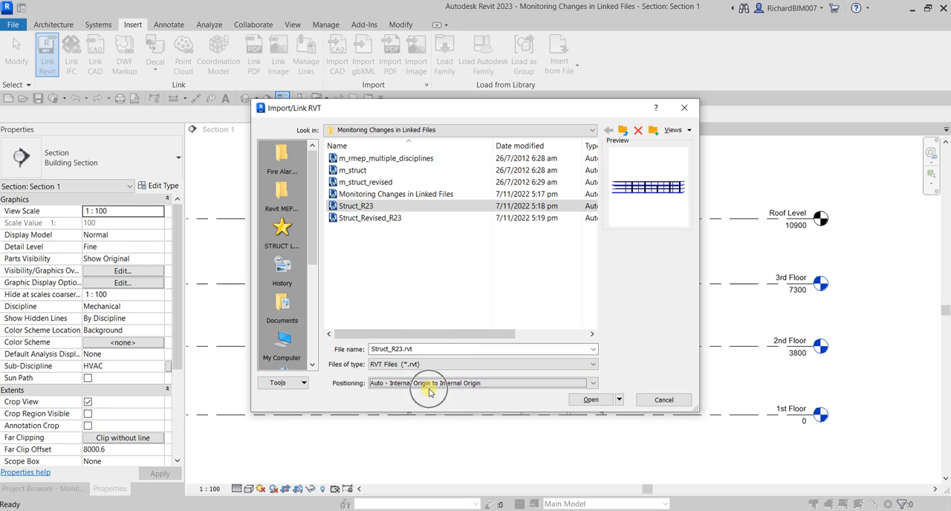
left_click(587, 401)
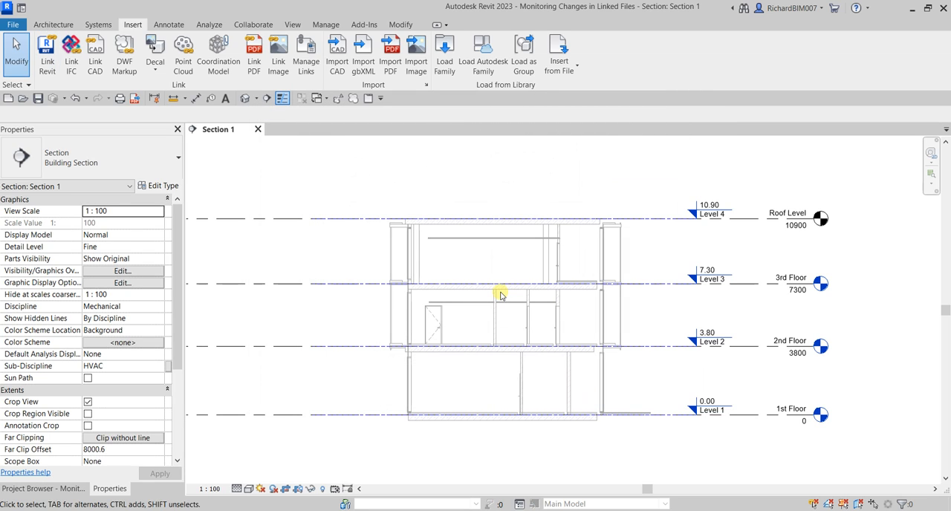
Enable selection of links and select the linked Struct_R23.rvt model in the section to compare its levels with the host levels
middle_click_drag(811, 270, 652, 234)
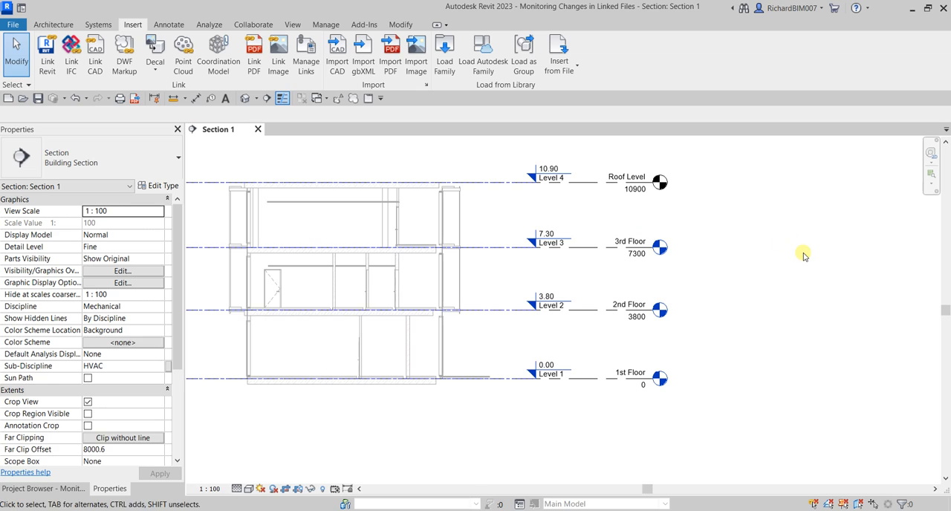
middle_click_drag(514, 198, 568, 213)
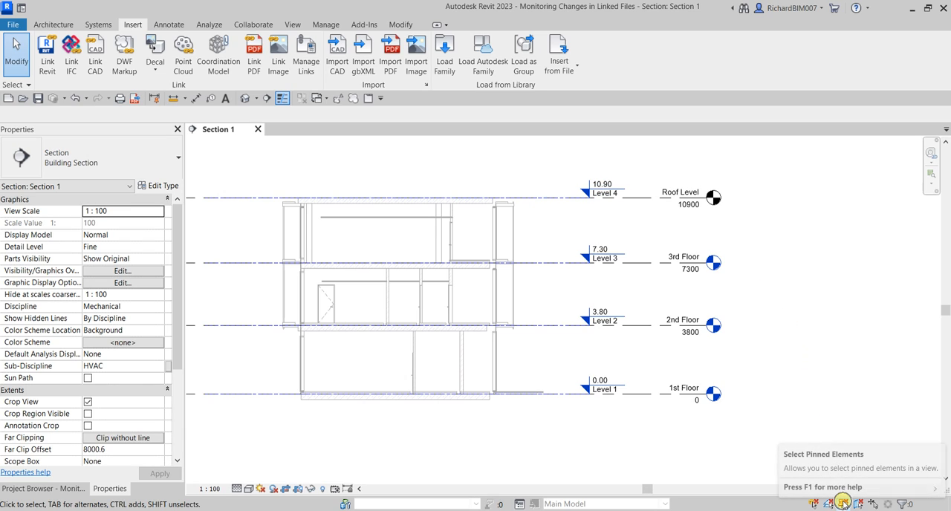
left_click(815, 504)
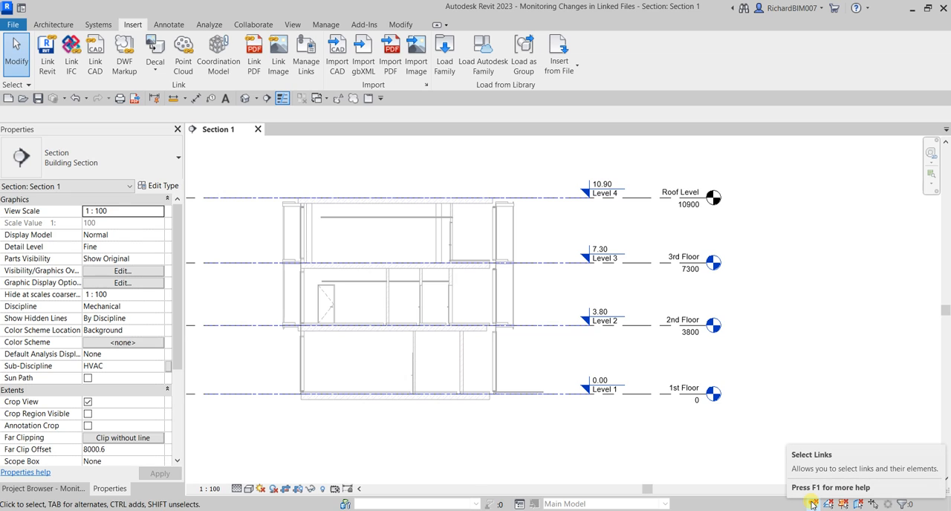
middle_click_drag(611, 421, 636, 405)
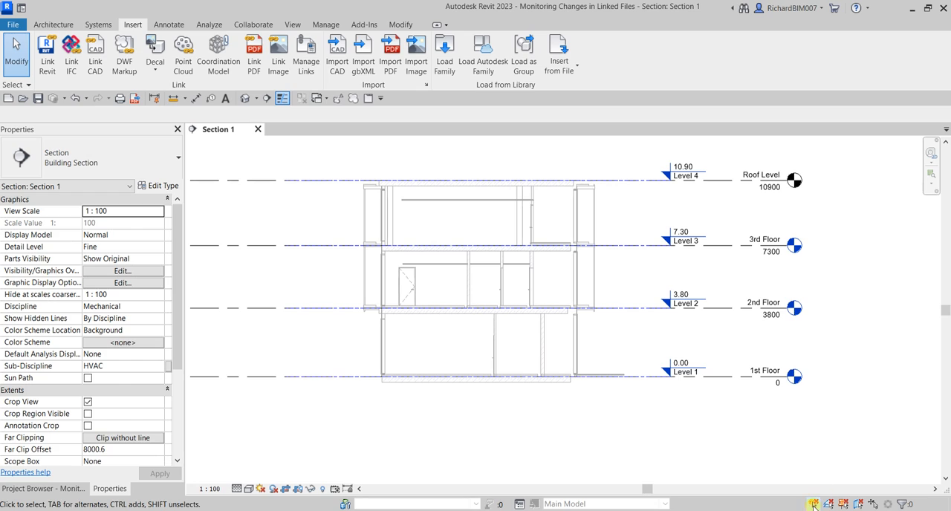
left_click(697, 427)
scroll(672, 369, "down", 3)
middle_click_drag(661, 376, 680, 372)
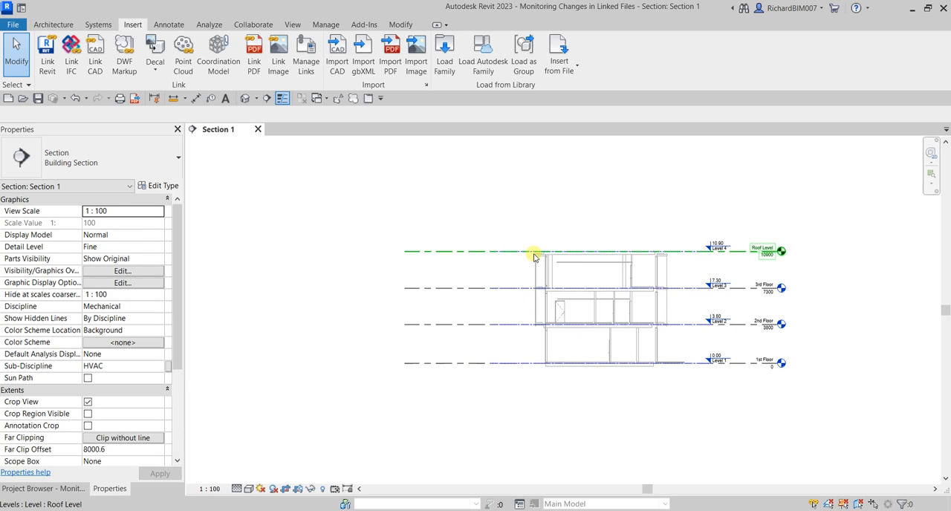
left_click(533, 258)
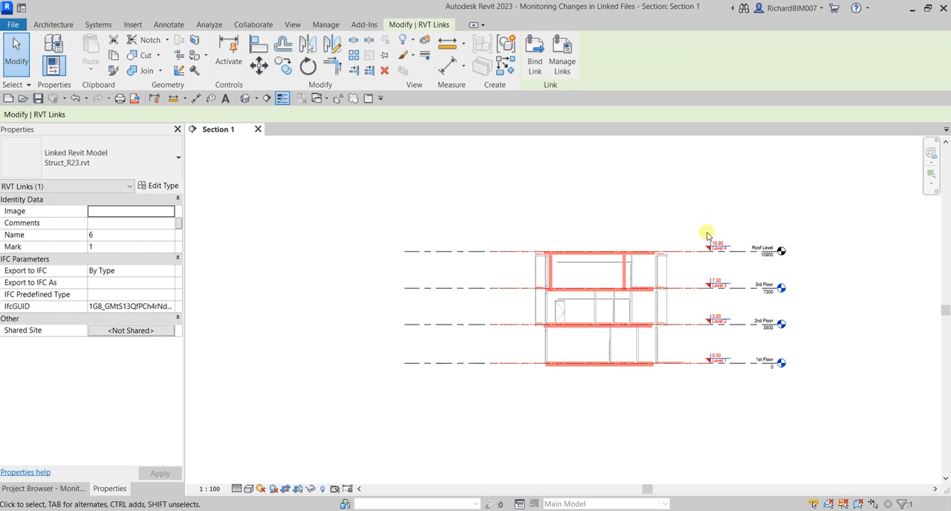
scroll(735, 334, "up", 4)
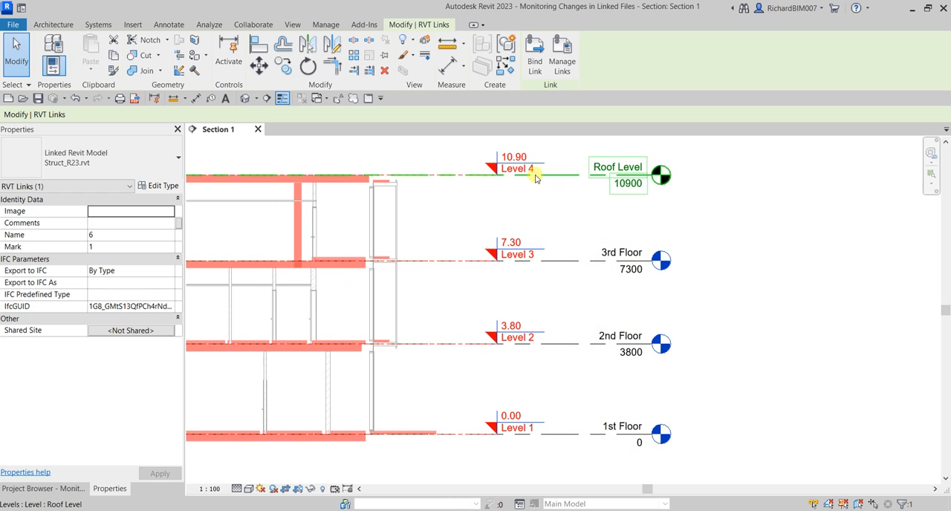
left_click(802, 240)
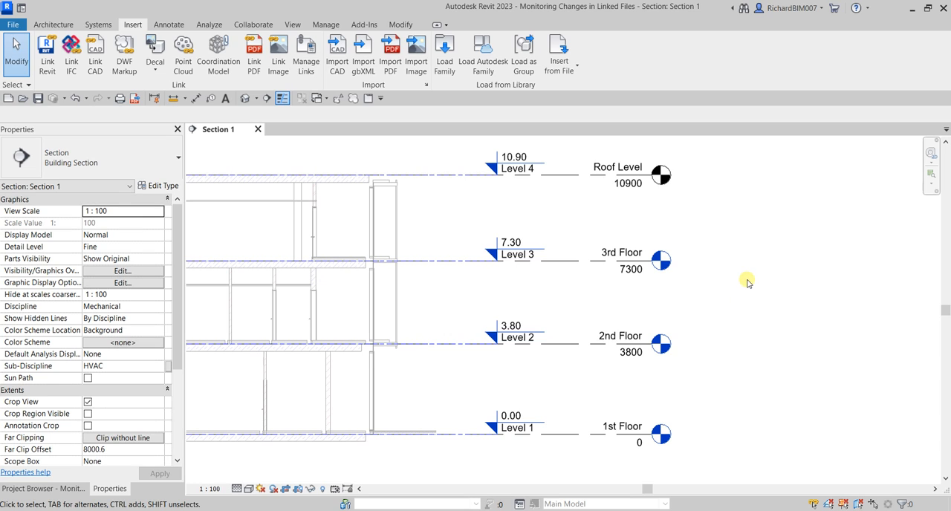
Start Copy/Monitor using a selected link and pick the linked Struct_R23.rvt model in the section
scroll(738, 282, "down", 2)
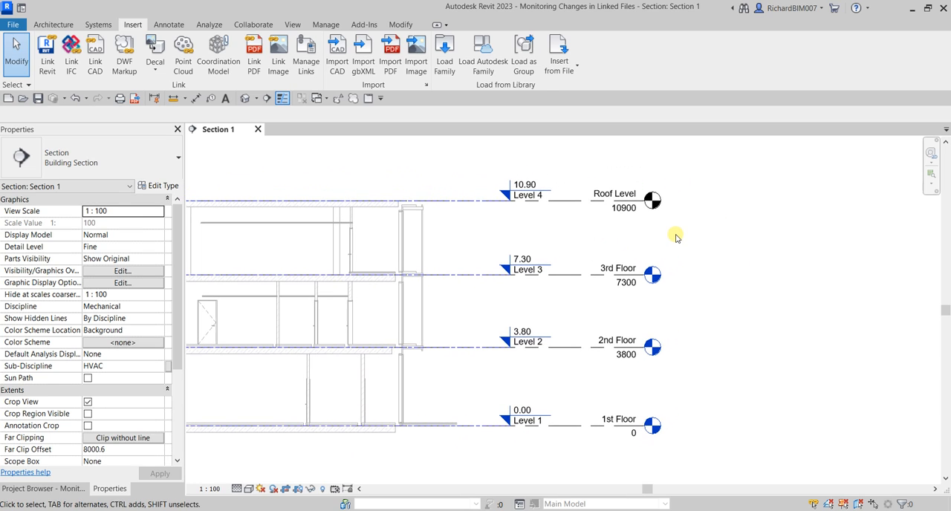
left_click(253, 24)
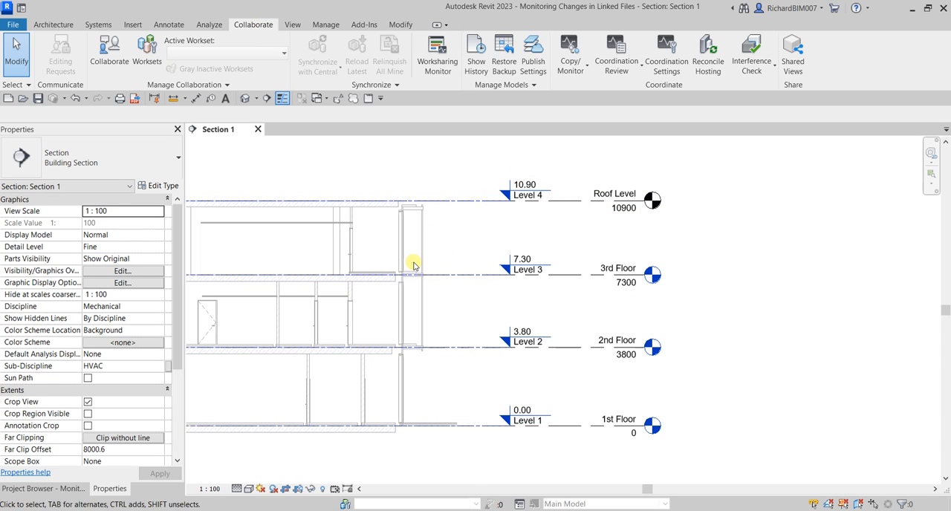
scroll(411, 263, "down", 2)
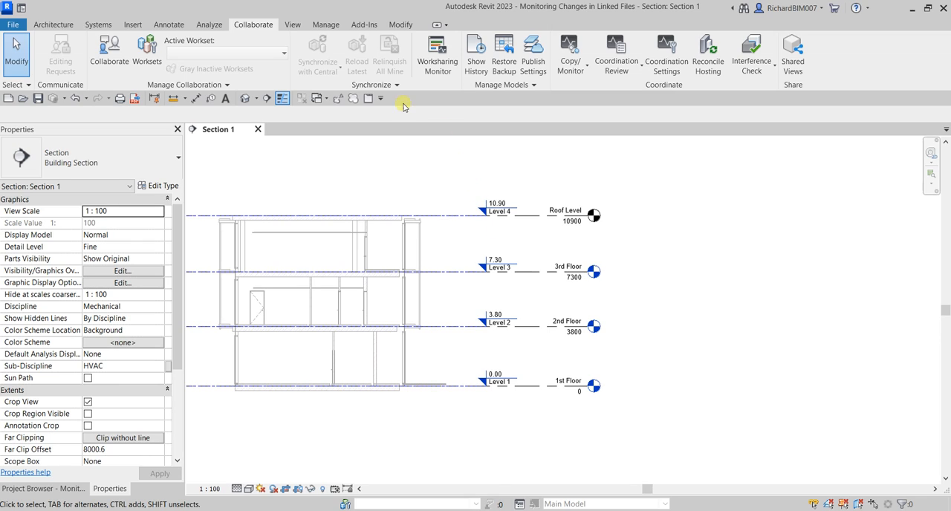
left_click(260, 26)
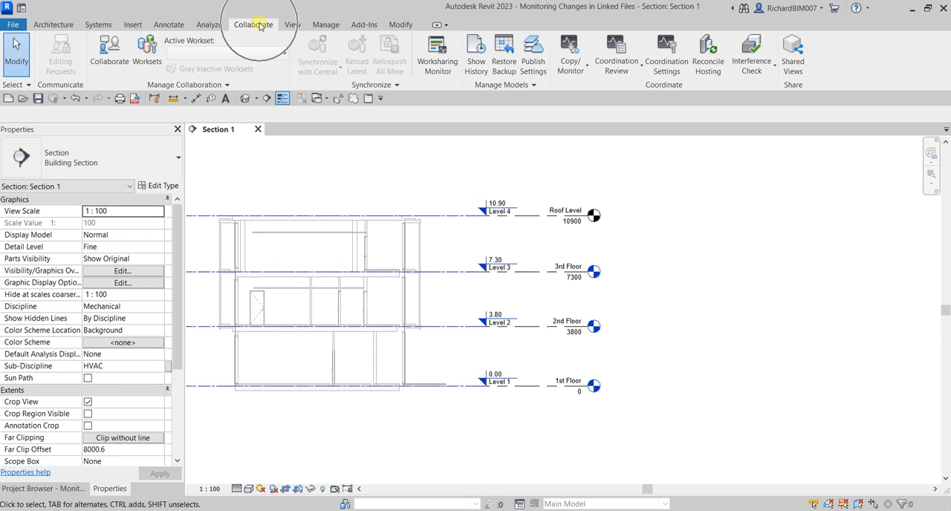
left_click(655, 88)
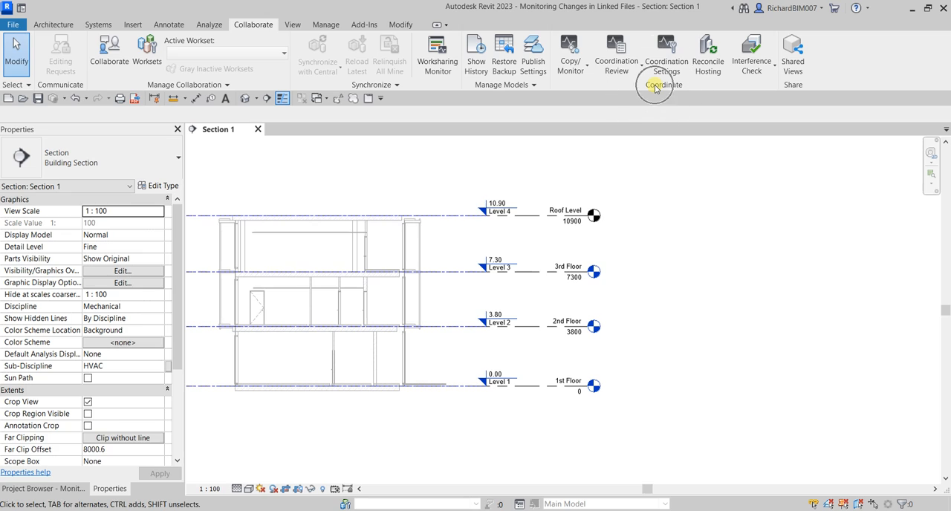
left_click(579, 71)
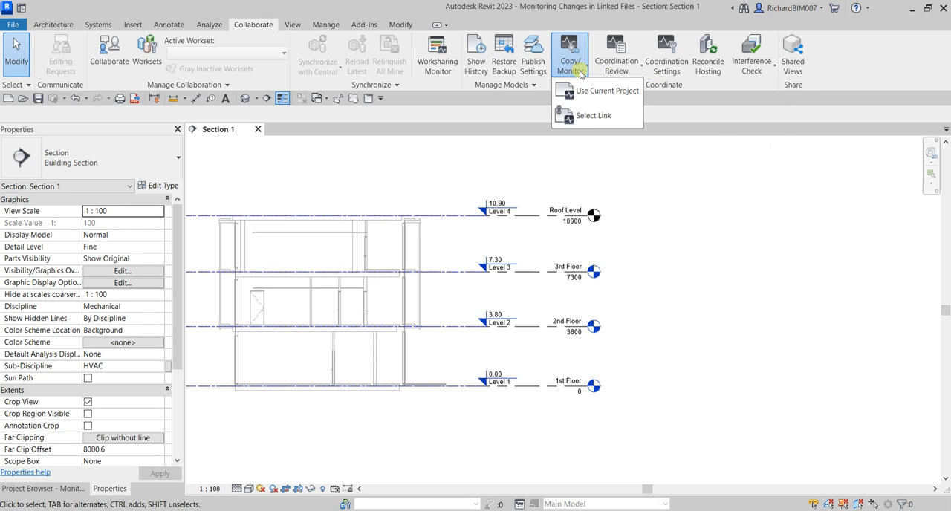
left_click(587, 116)
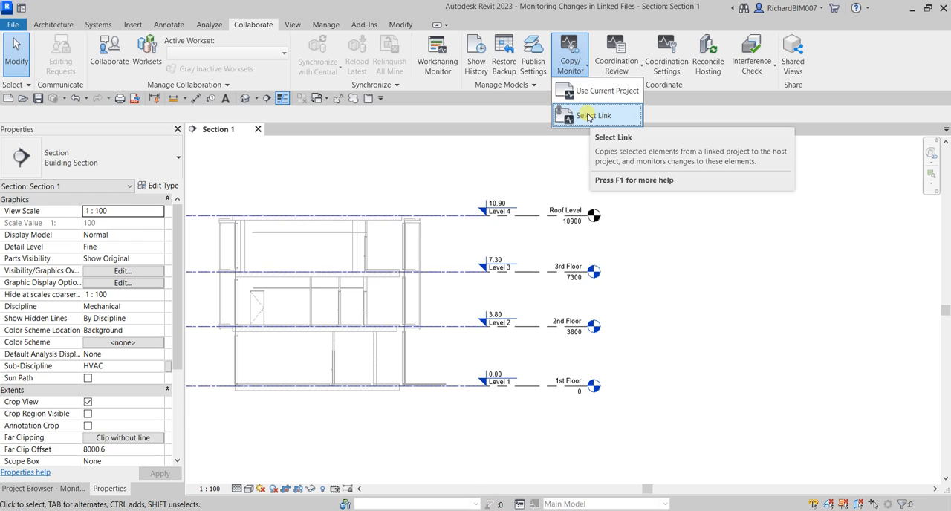
left_click(587, 117)
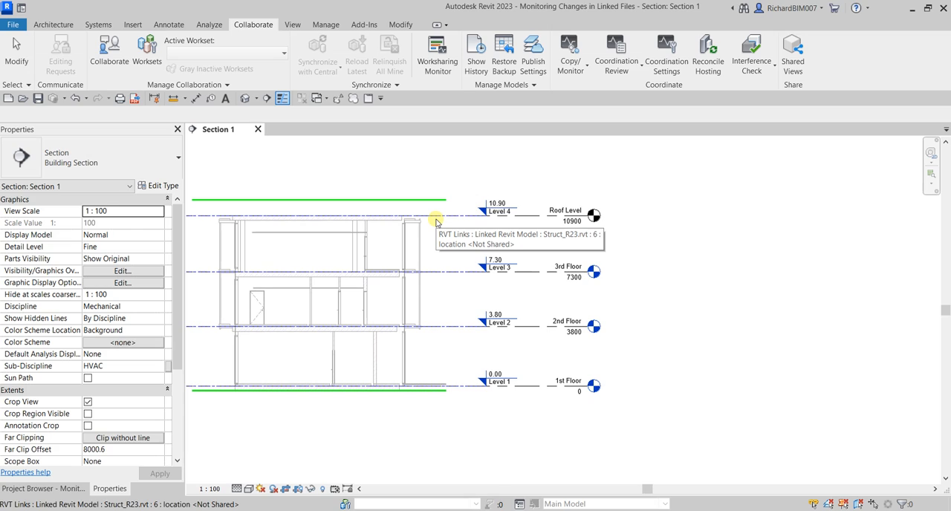
left_click(436, 221)
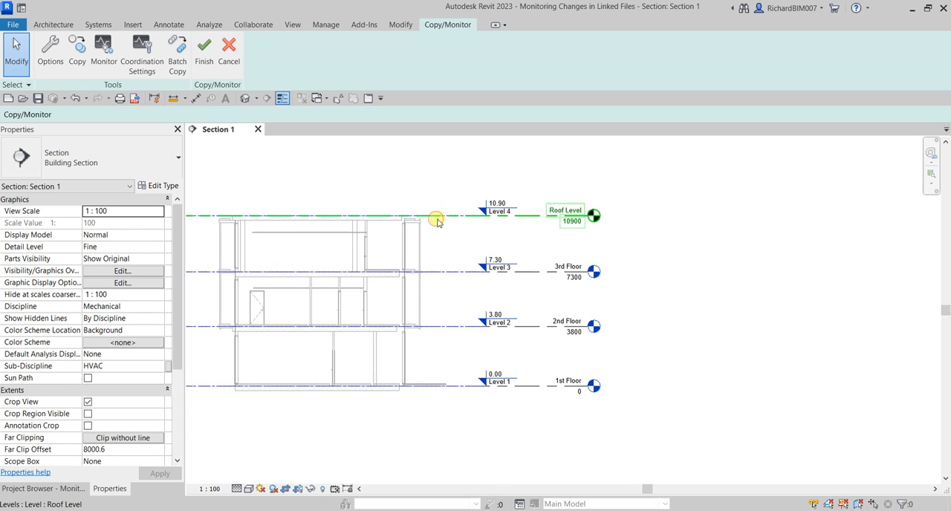
left_click(446, 26)
left_click(446, 26)
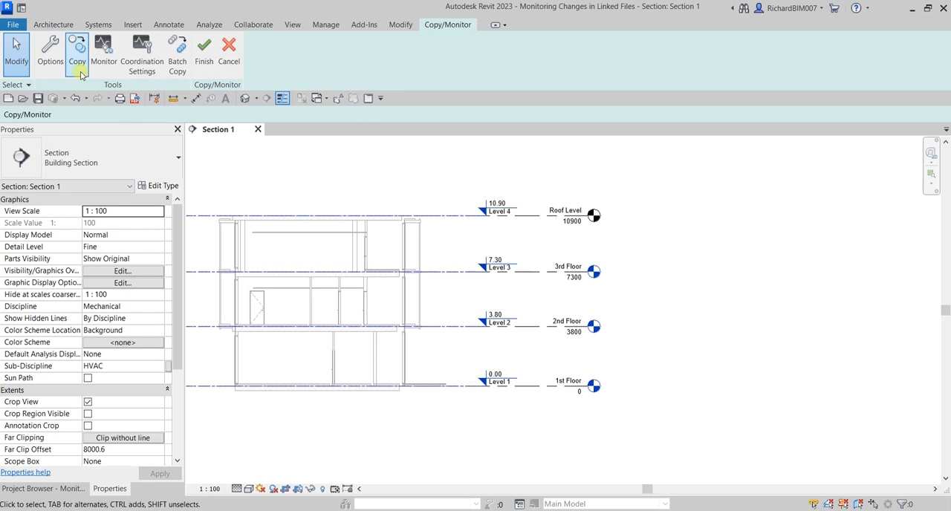
Use the Monitor tool to pair the host 1st Floor level with Level 1 of the linked structural model
left_click(104, 54)
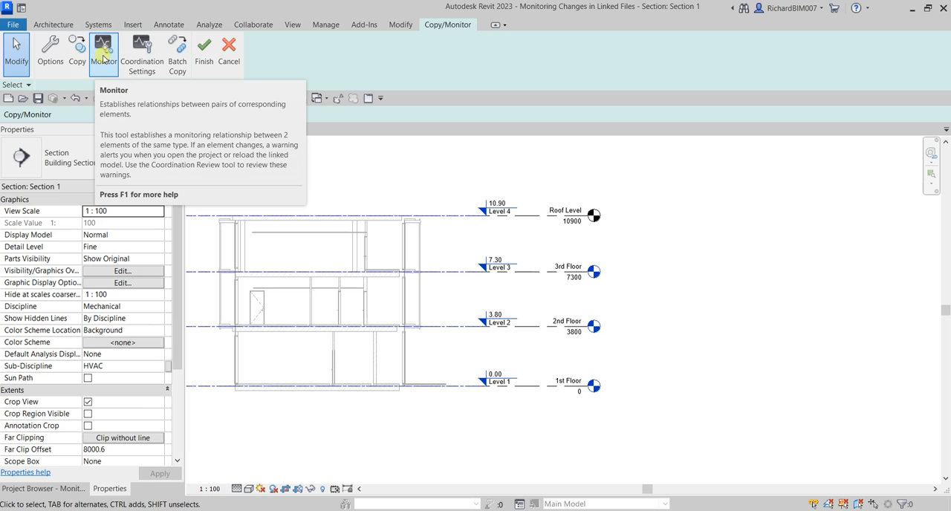
left_click(104, 54)
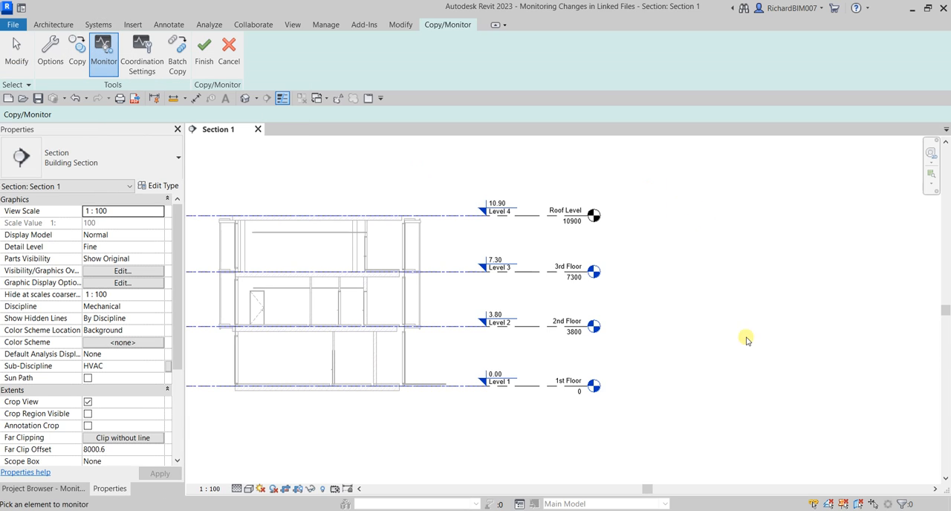
middle_click_drag(693, 376, 745, 316)
scroll(611, 359, "up", 4)
middle_click_drag(450, 321, 452, 352)
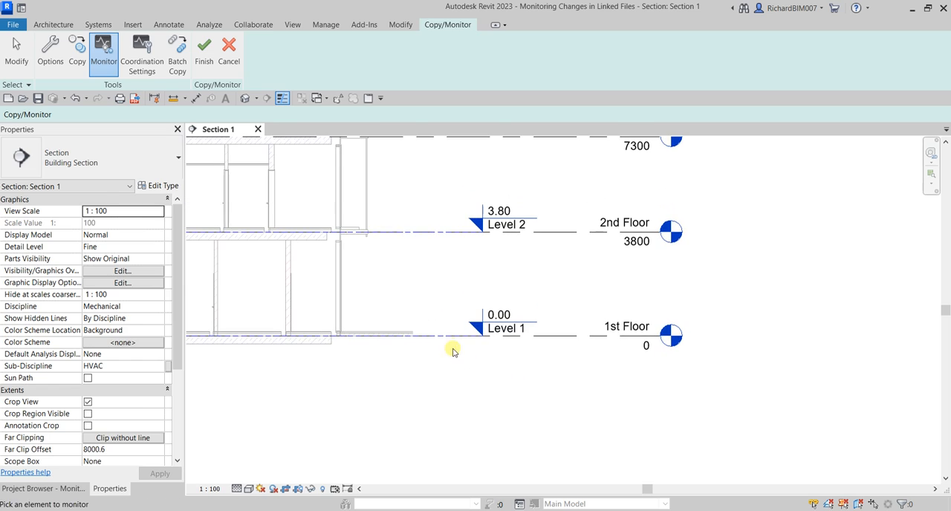
left_click(571, 338)
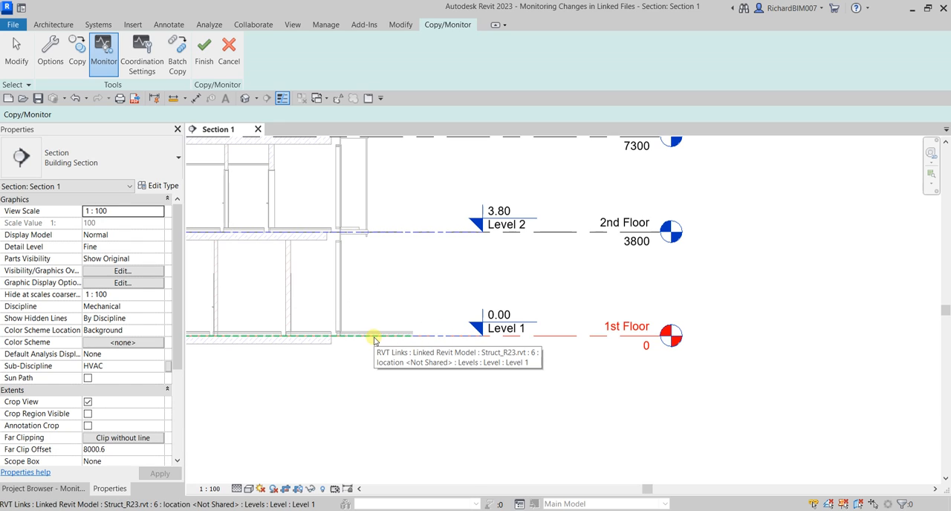
scroll(450, 379, "down", 3)
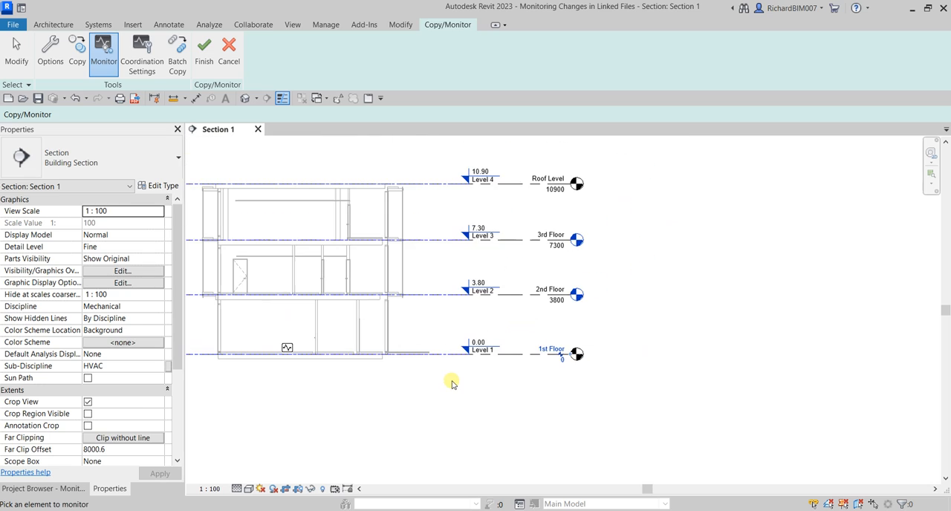
middle_click_drag(450, 381, 580, 381)
scroll(516, 364, "up", 1)
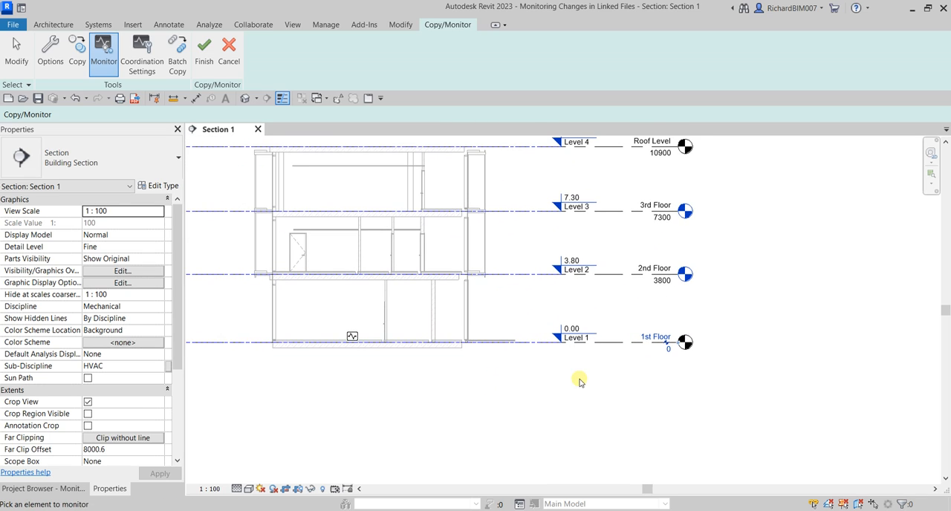
left_click(632, 349)
left_click(354, 338)
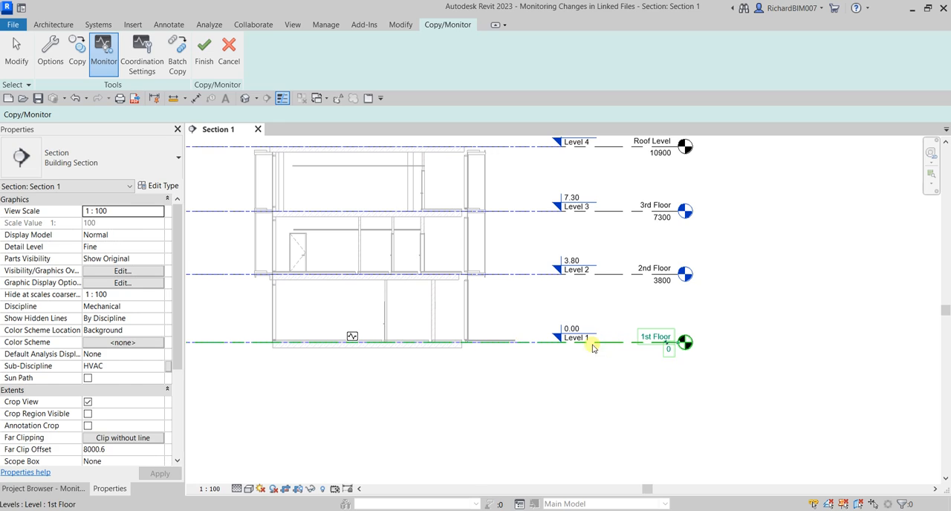
Monitor the host 2nd Floor against linked Level 2 and the host 3rd Floor against linked Level 3
left_click(615, 277)
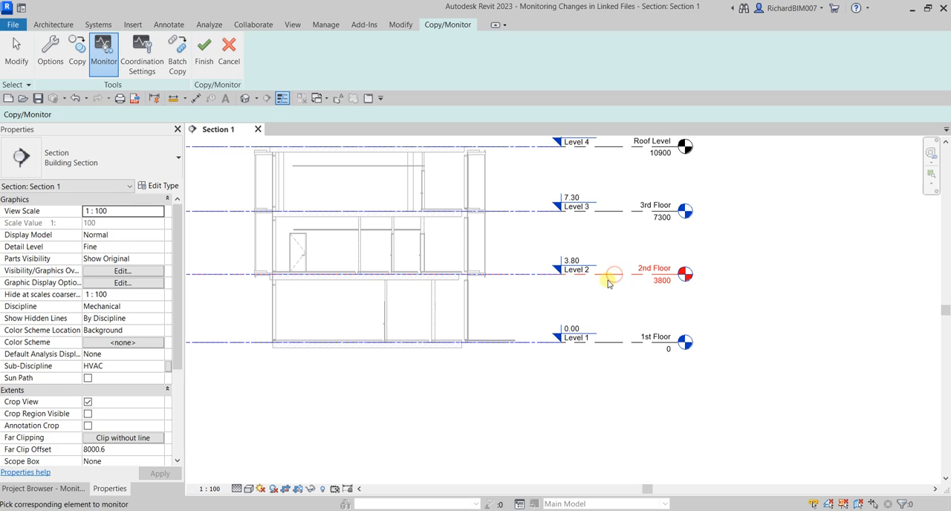
left_click(489, 275)
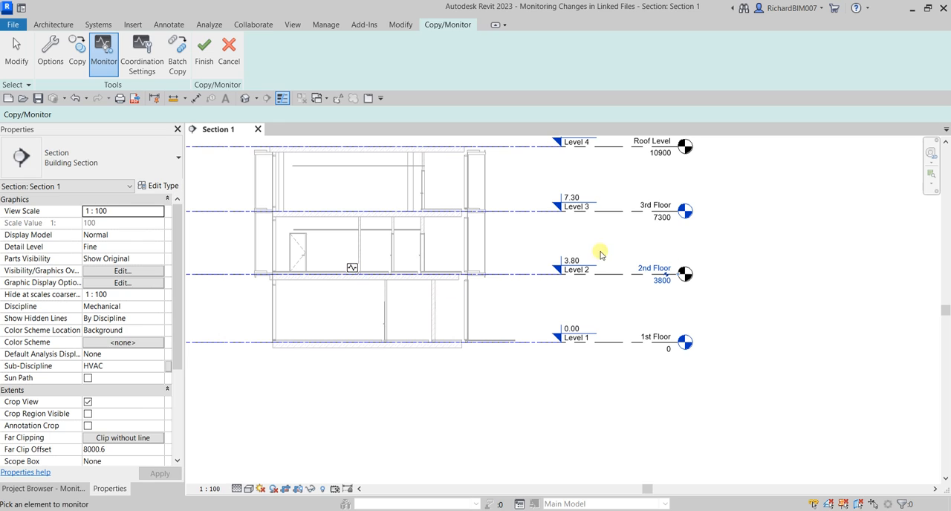
left_click(627, 214)
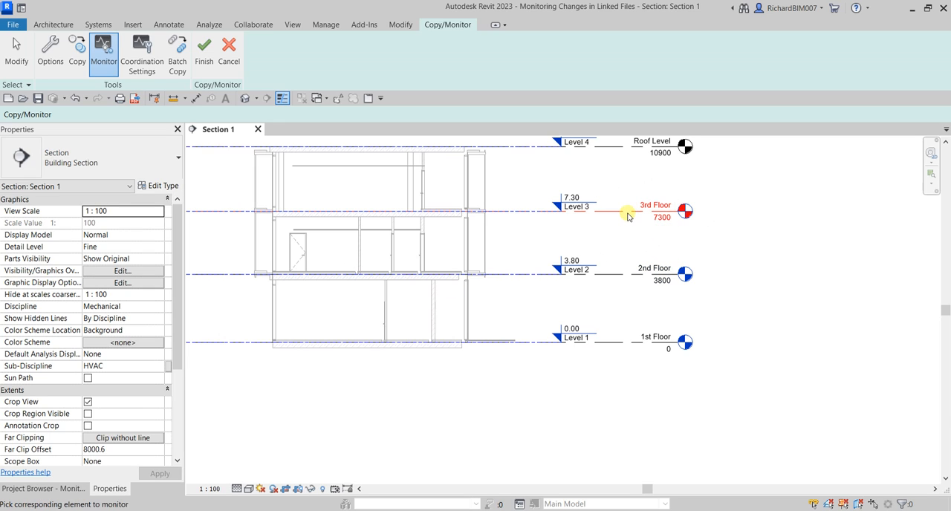
left_click(490, 217)
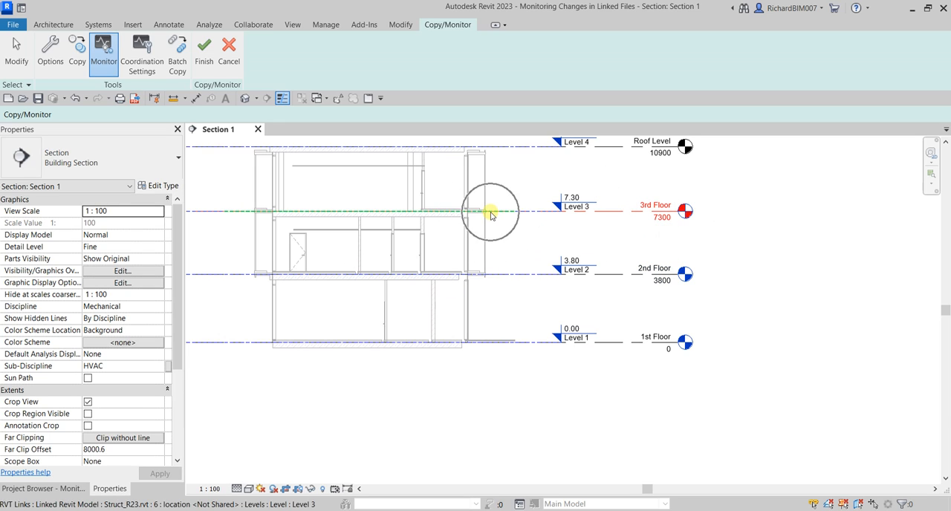
Monitor the host Roof Level against linked Level 4 and finish the Copy/Monitor session
middle_click_drag(536, 229, 549, 333)
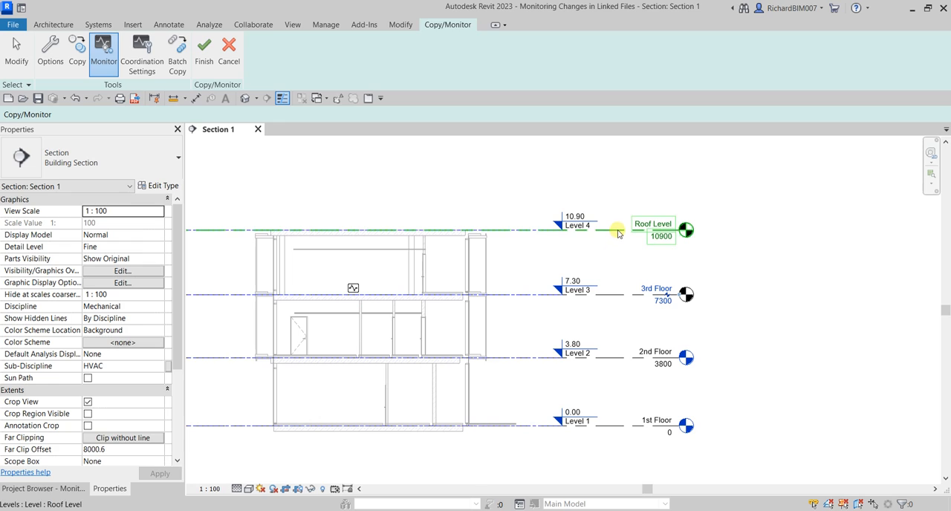
left_click(617, 233)
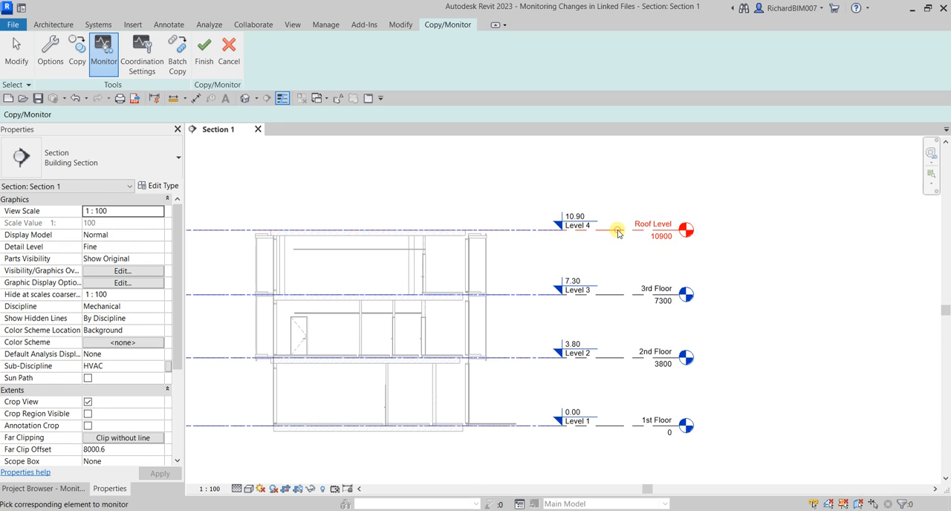
left_click(486, 231)
left_click(486, 231)
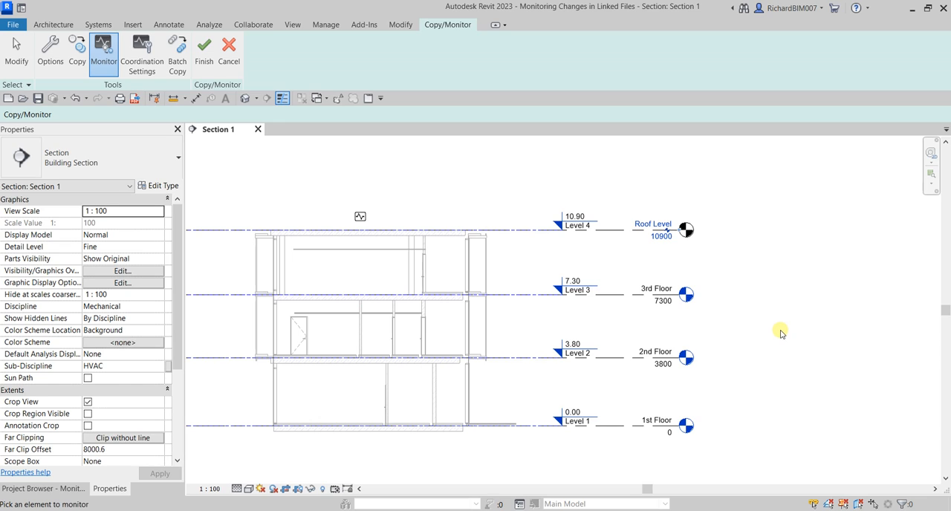
left_click(206, 56)
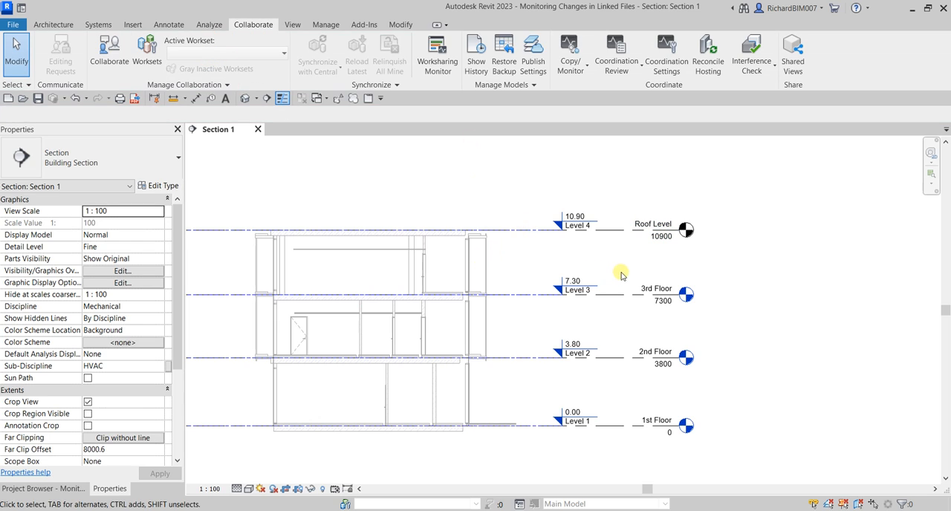
scroll(683, 260, "down", 2)
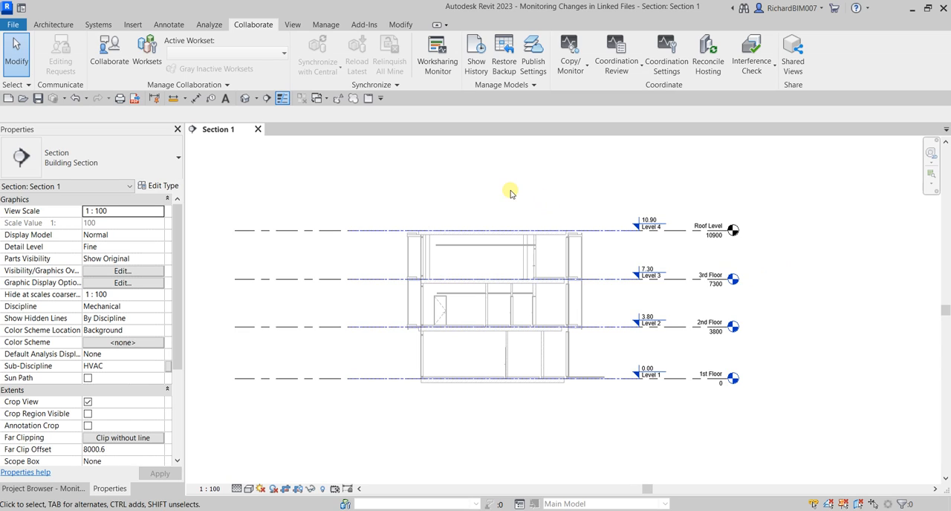
left_click(133, 27)
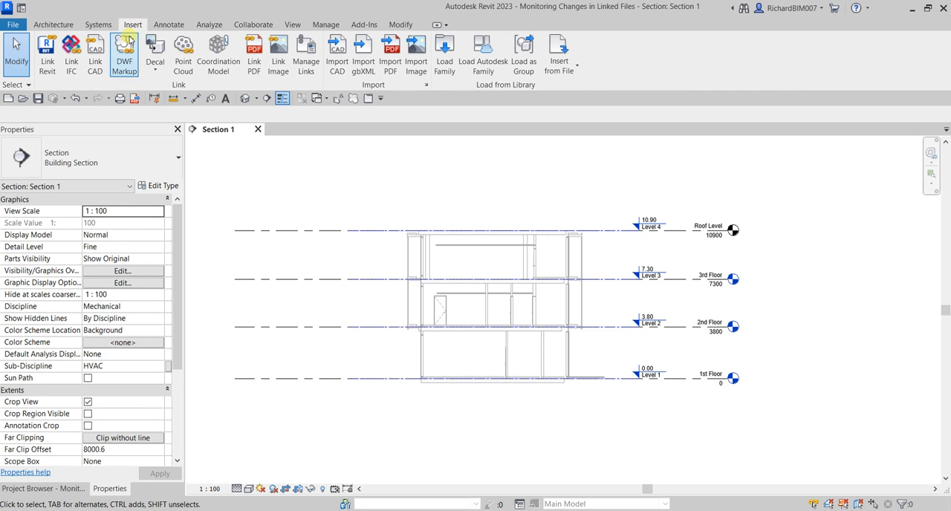
left_click(300, 64)
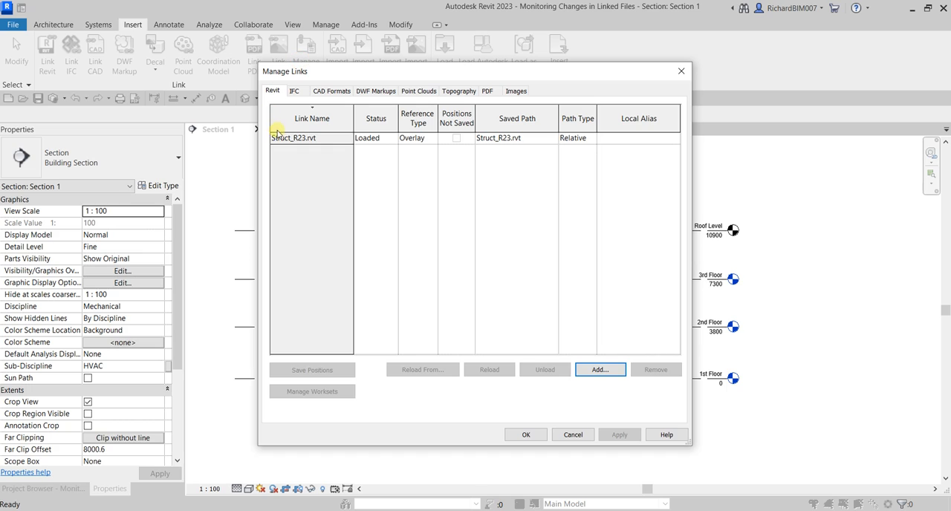
left_click(279, 139)
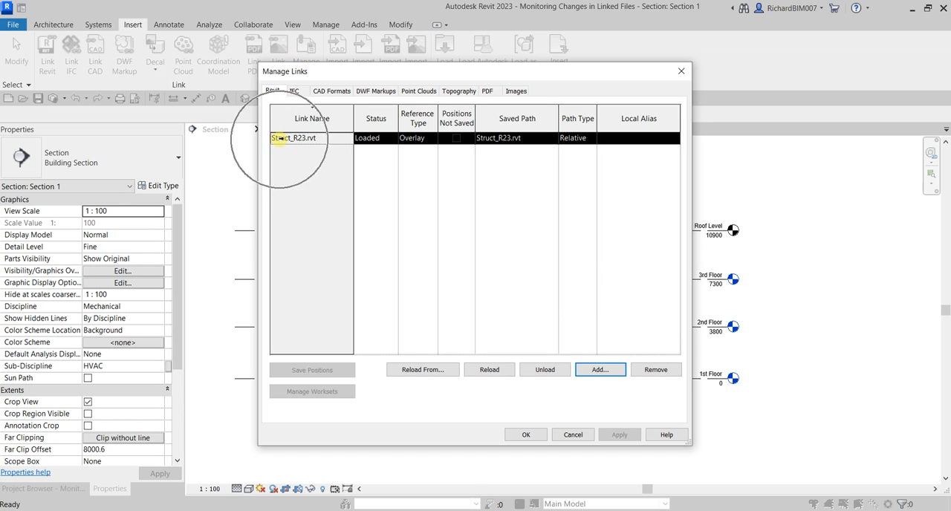
left_click(422, 369)
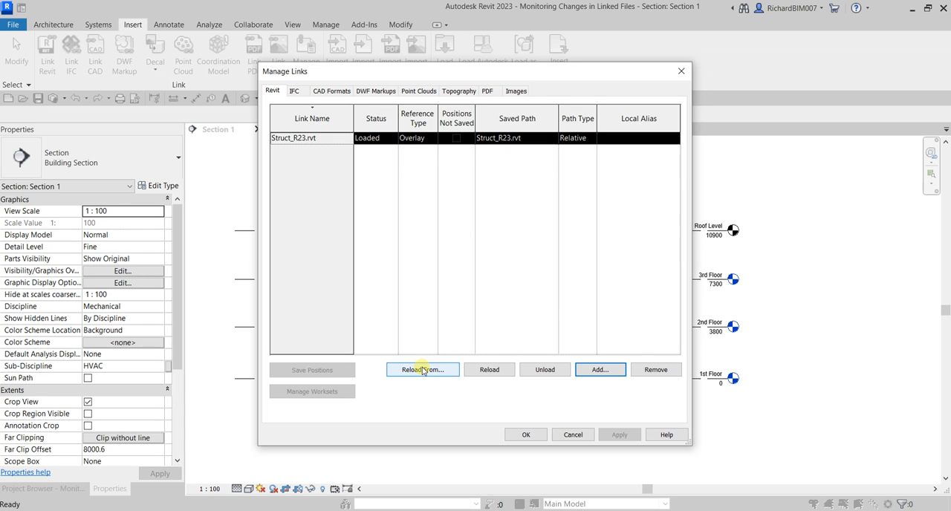
left_click(569, 434)
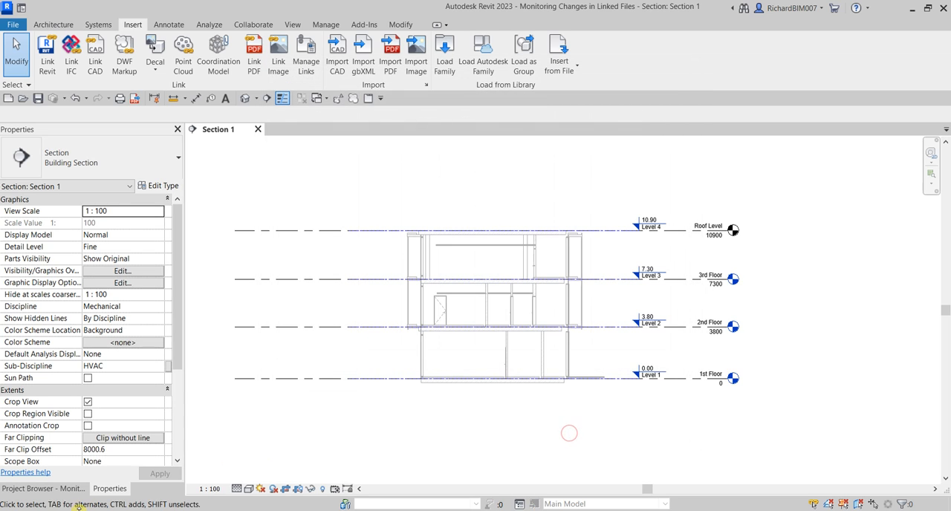
Reload the Struct_R23.rvt link from the Struct_Revised_R23 file and dismiss the coordination warning
left_click(58, 489)
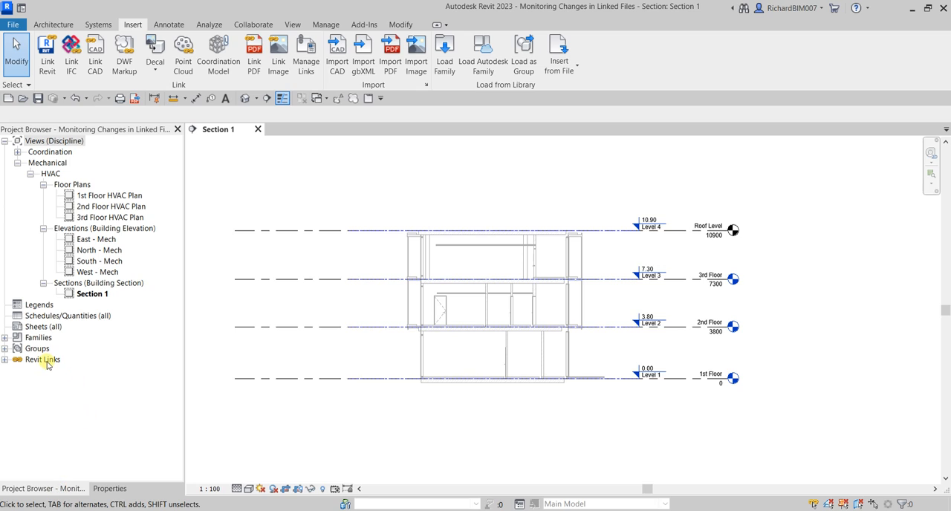
left_click(5, 359)
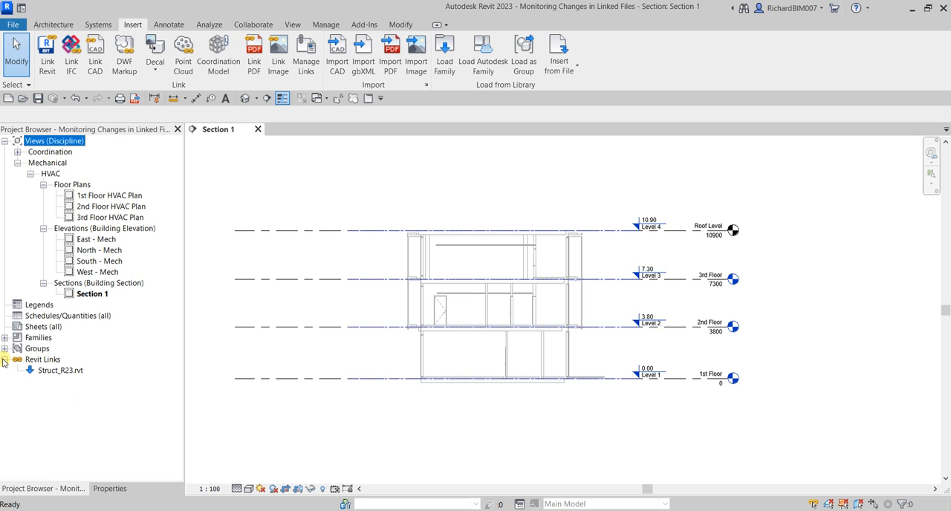
left_click(60, 370)
right_click(55, 372)
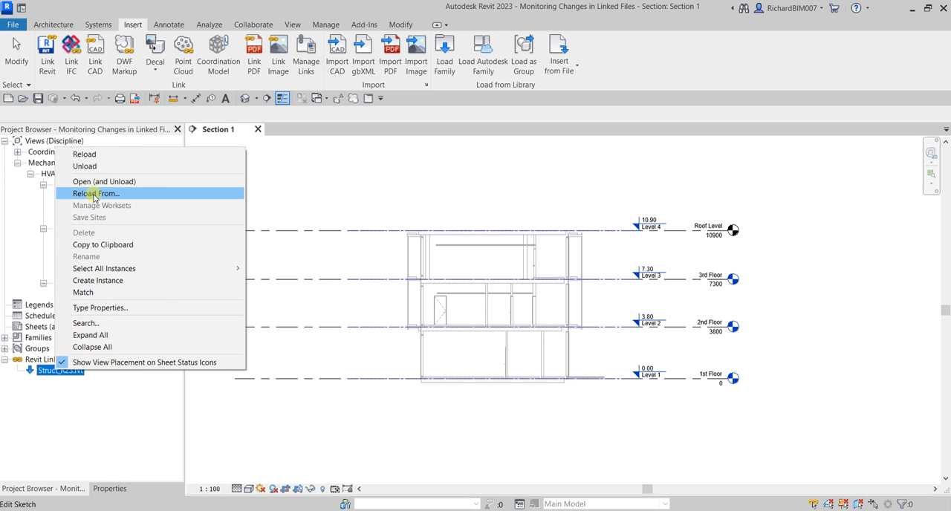
left_click(93, 194)
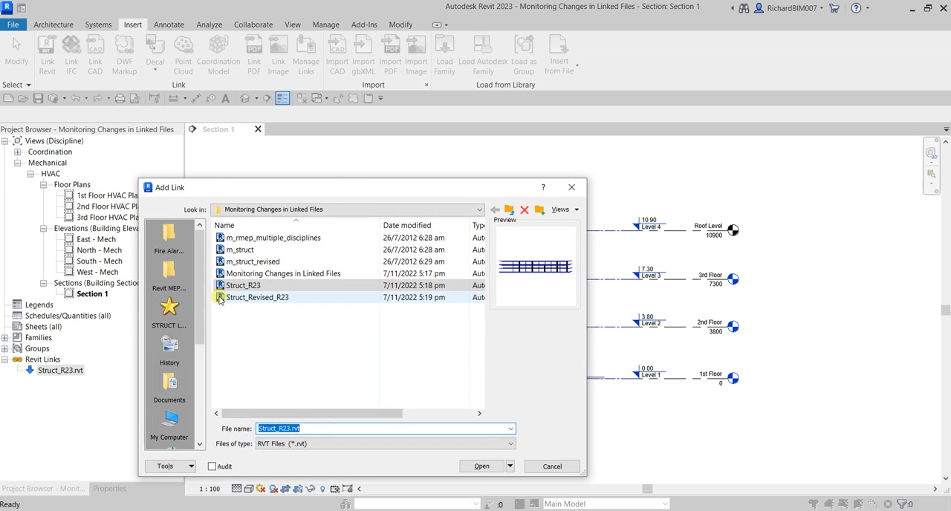
left_click(219, 297)
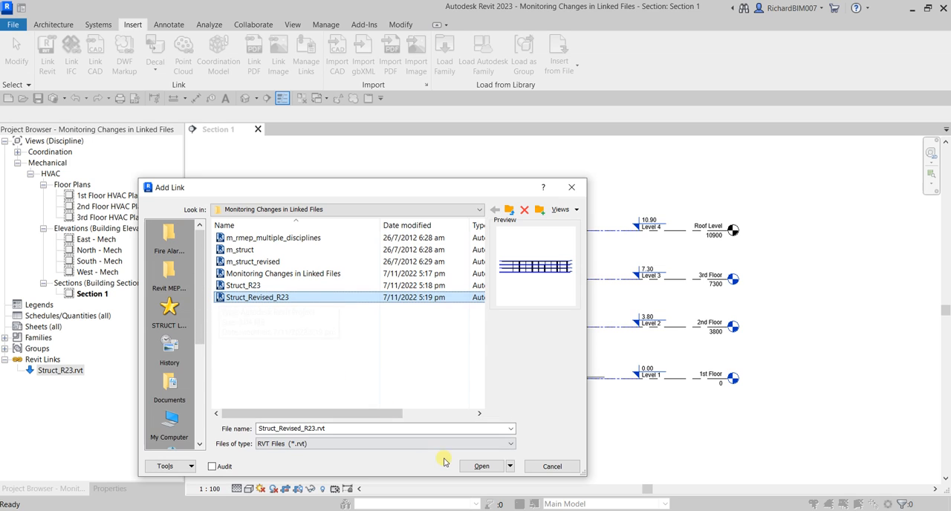
left_click(476, 467)
left_click(477, 467)
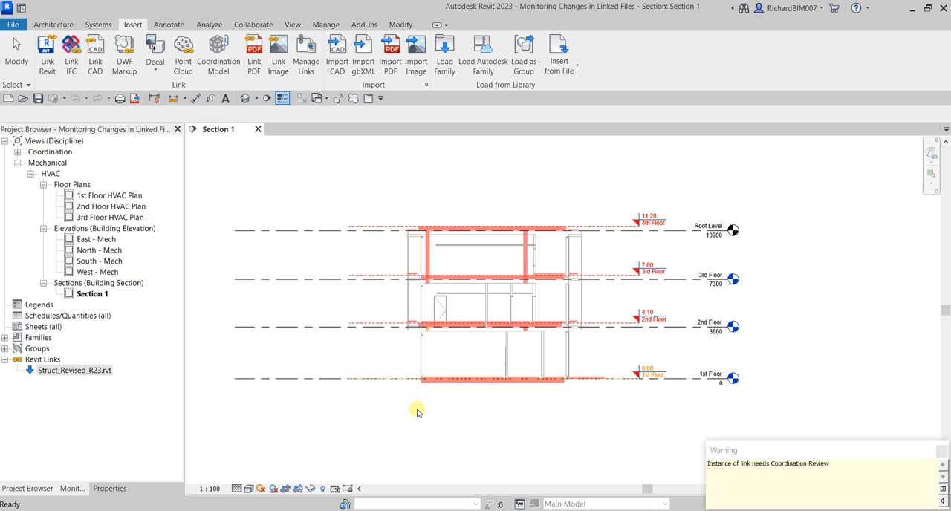
left_click_drag(742, 450, 496, 151)
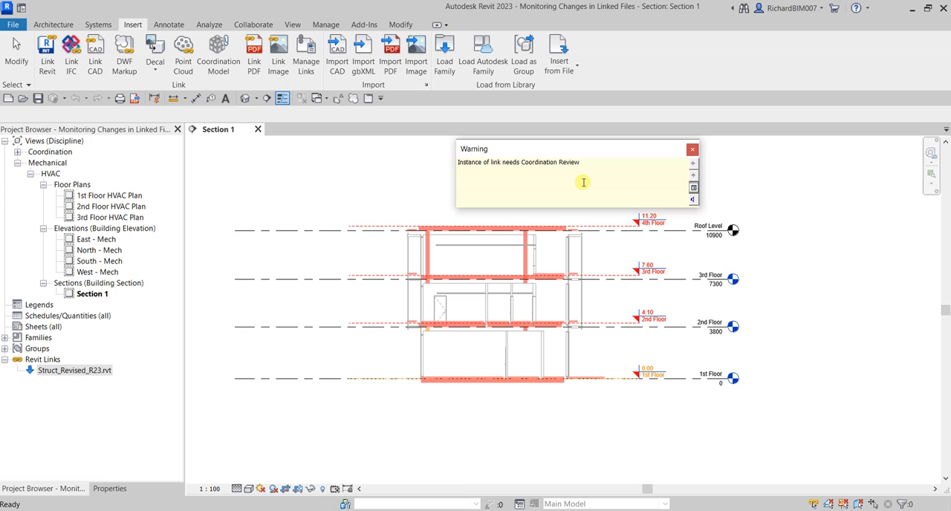
left_click(692, 149)
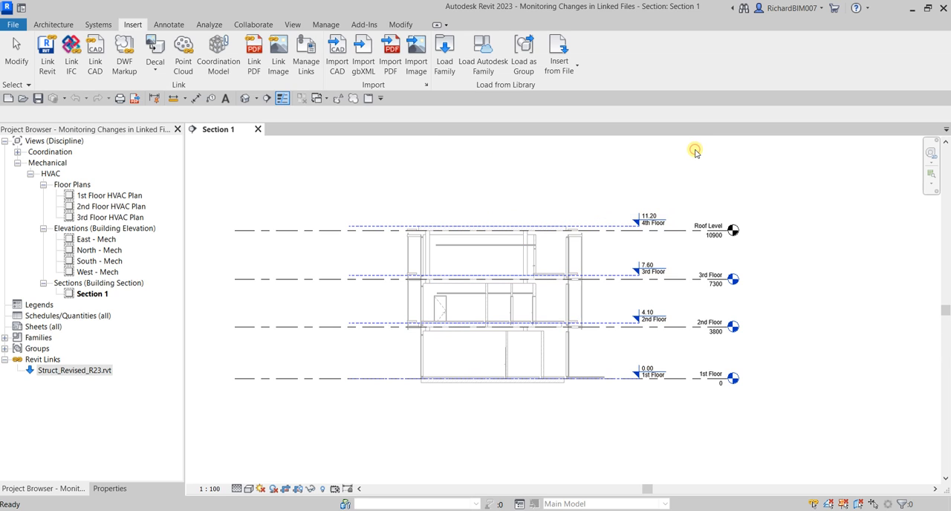
Start a Coordination Review using a selected link and pick the linked Struct_Revised_R23.rvt model in the section
scroll(616, 290, "up", 5)
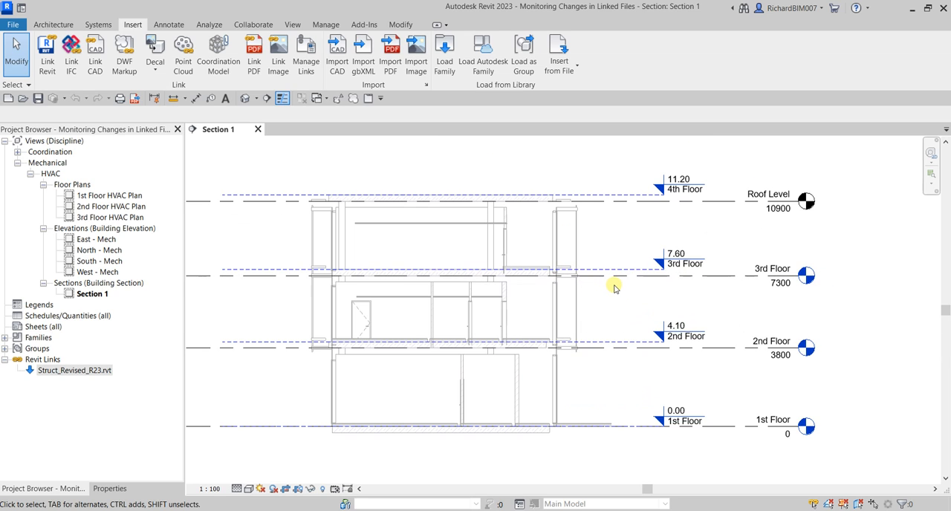
middle_click_drag(614, 283, 625, 291)
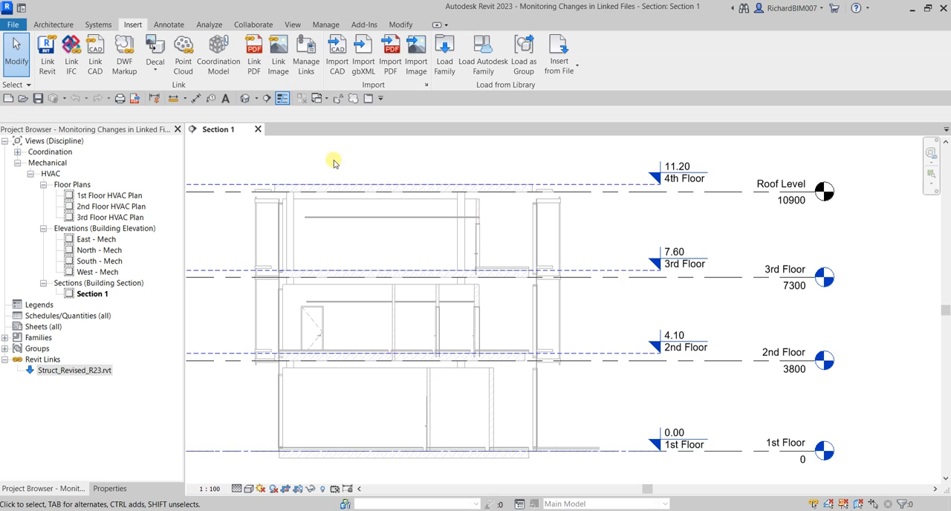
left_click(253, 25)
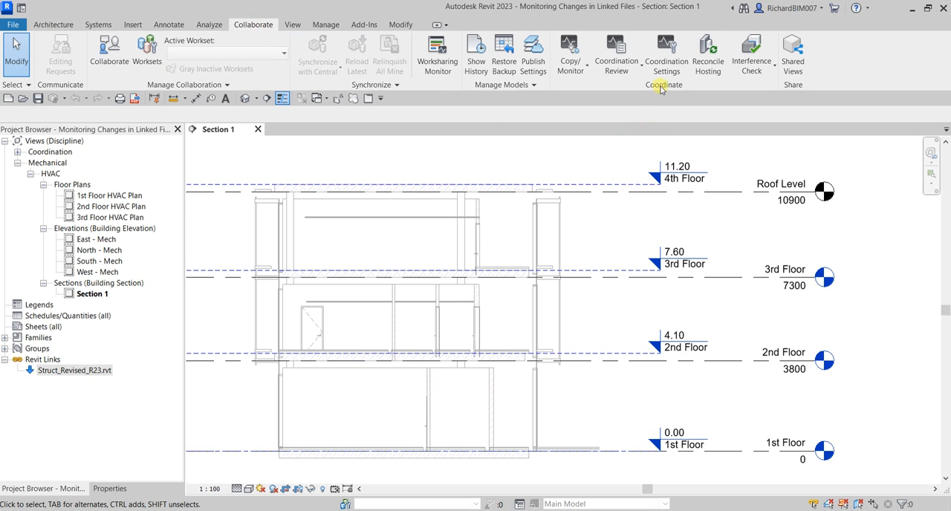
left_click(622, 71)
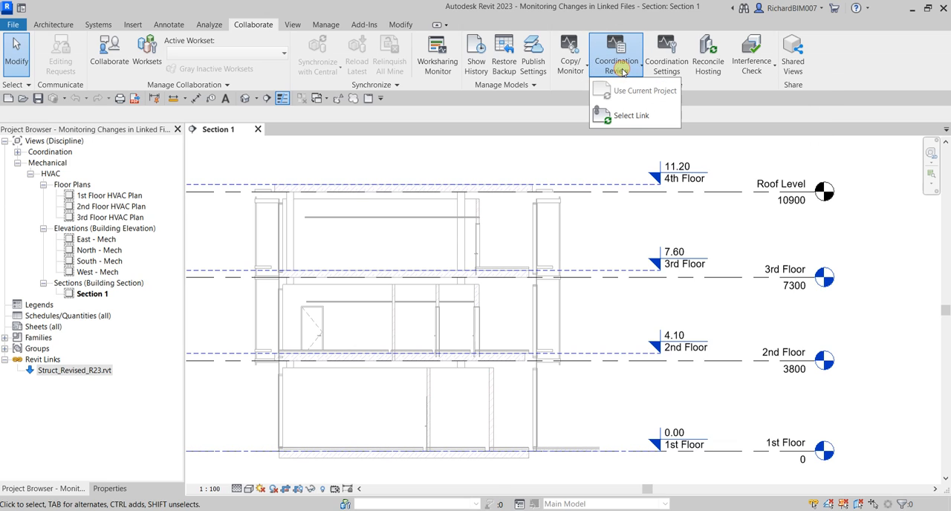
left_click(622, 118)
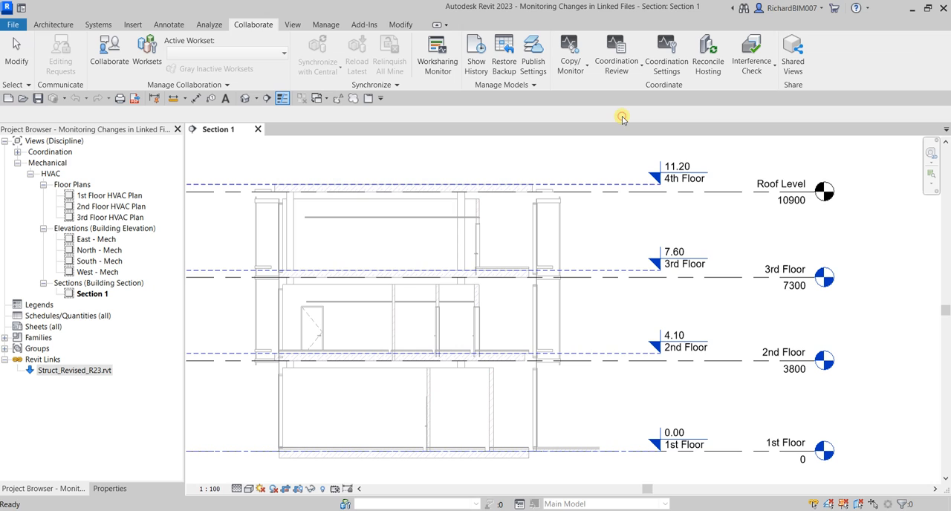
left_click(572, 184)
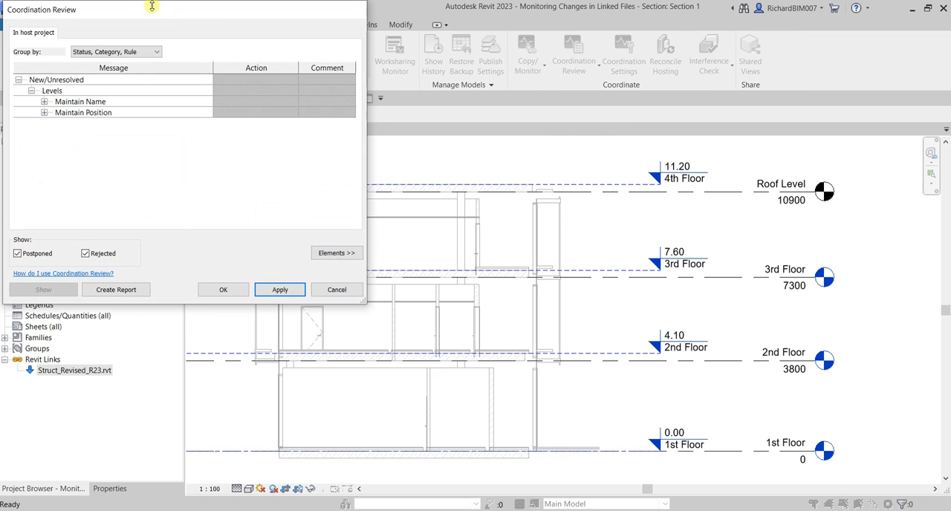
Expand the level name and position differences and highlight the host Roof Level and the linked 4th Floor from the name change
left_click_drag(147, 7, 352, 102)
left_click(246, 99)
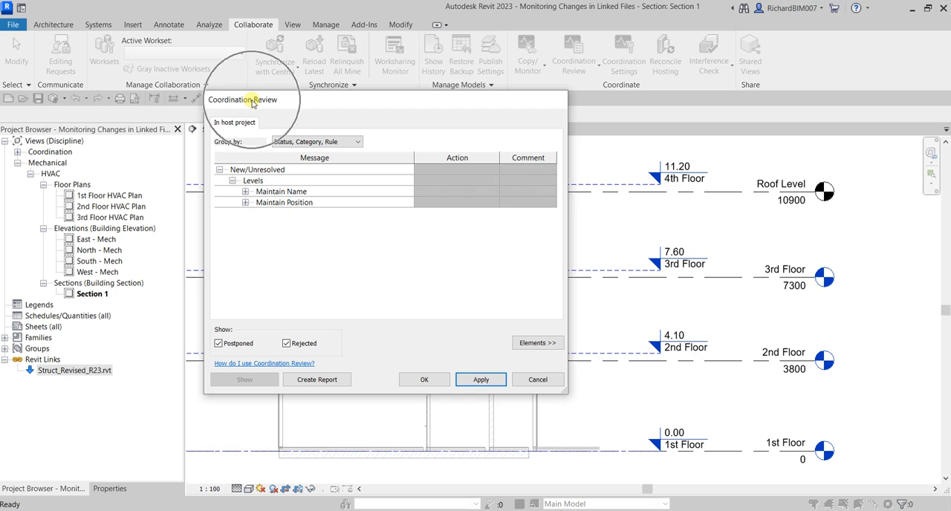
left_click(245, 192)
left_click(257, 202)
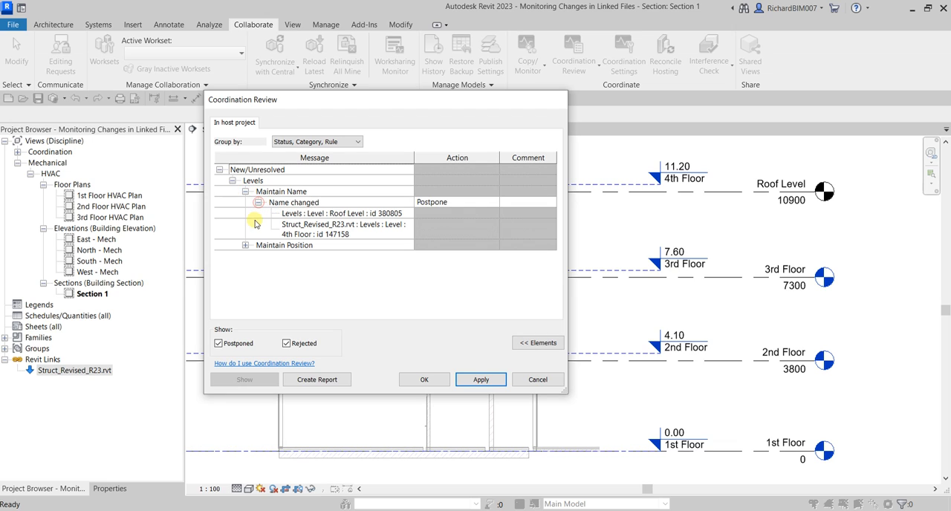
left_click(245, 245)
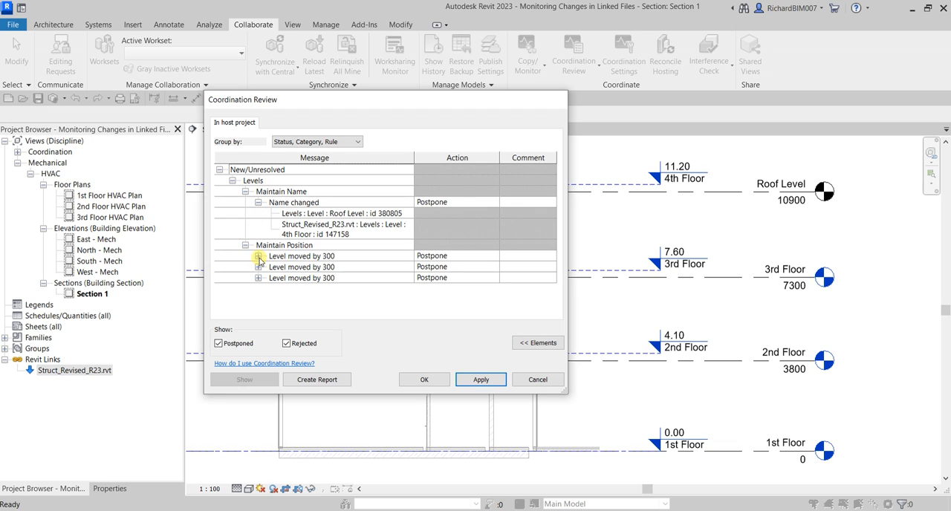
left_click_drag(385, 103, 298, 57)
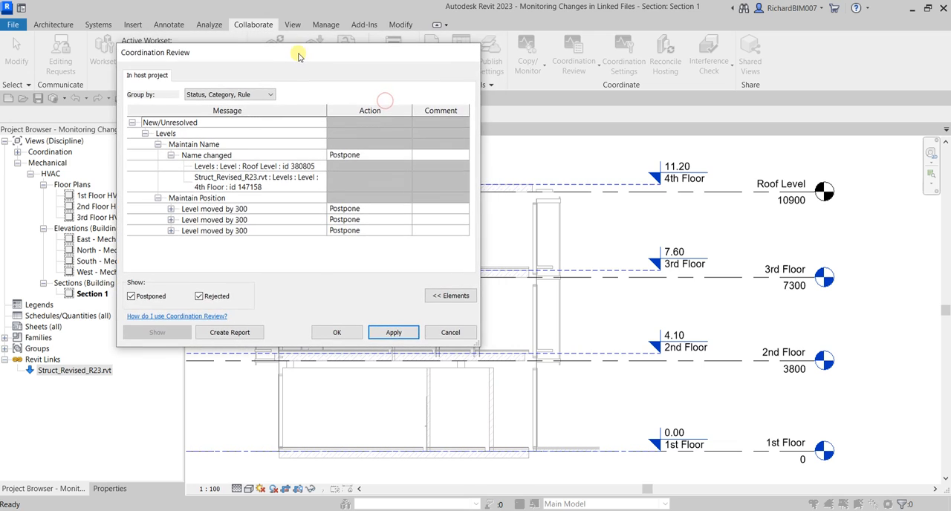
left_click(244, 167)
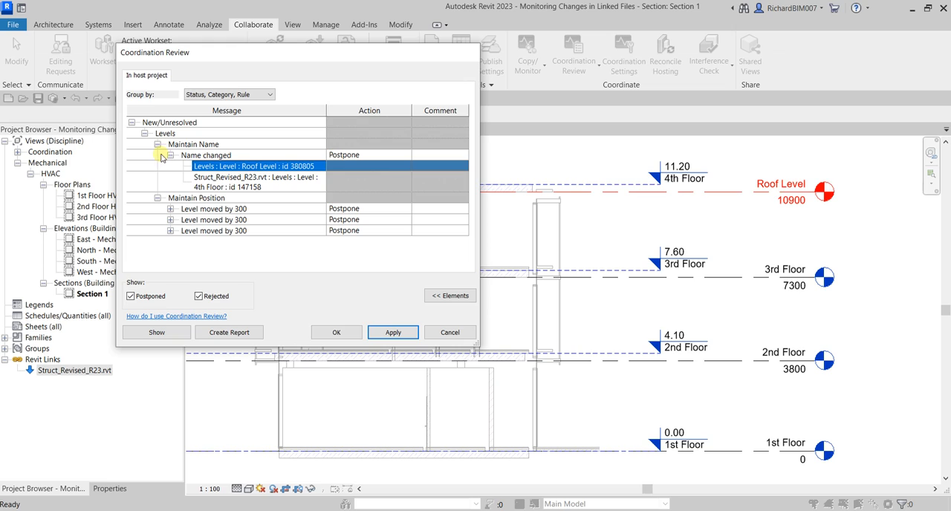
left_click(225, 182)
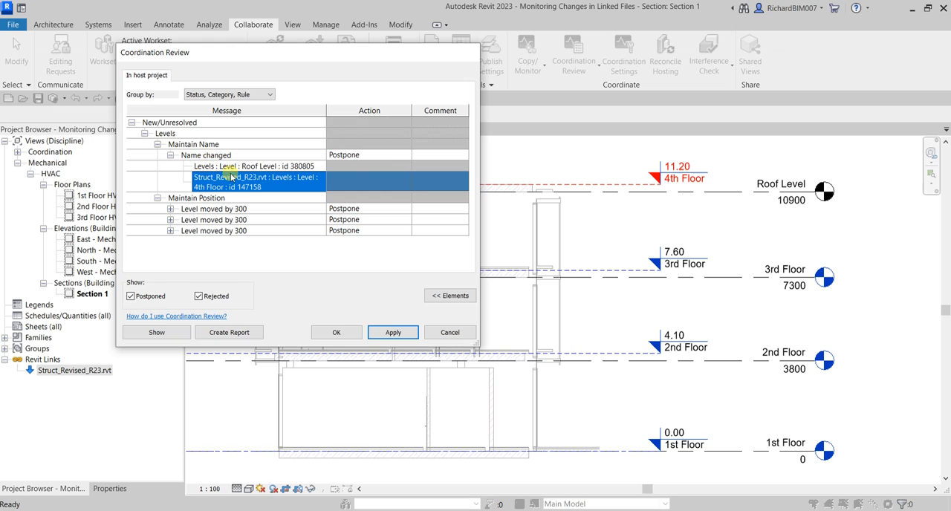
Set the action for the name change to Rename Element 'Roof Level' and apply it
left_click(441, 157)
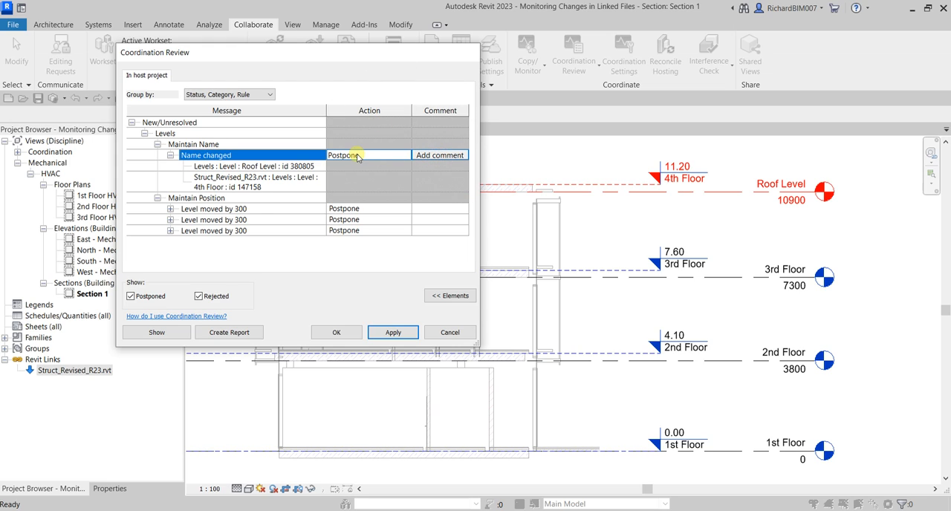
left_click(396, 161)
left_click(405, 156)
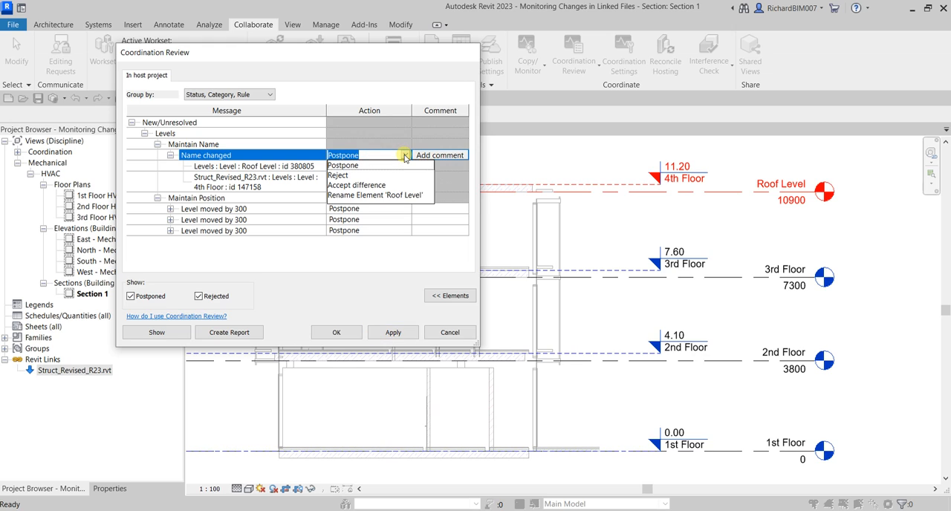
left_click(357, 195)
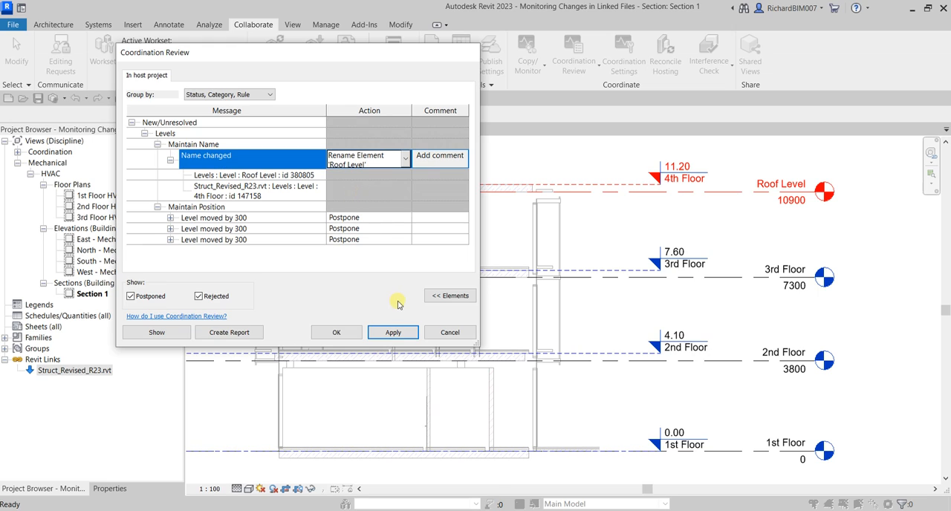
left_click(403, 335)
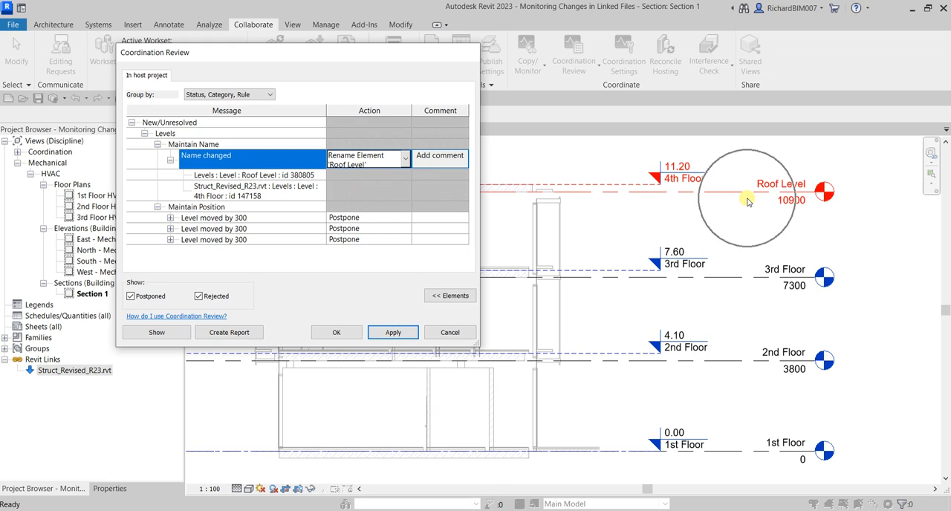
left_click(396, 334)
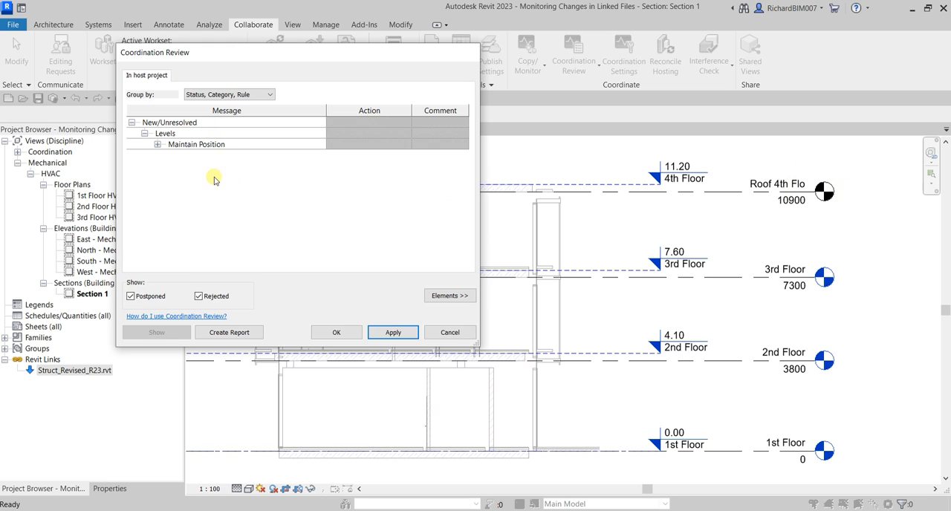
Expand all Maintain Position differences and highlight the host 3rd Floor and the linked 3rd Floor in the section
left_click(158, 145)
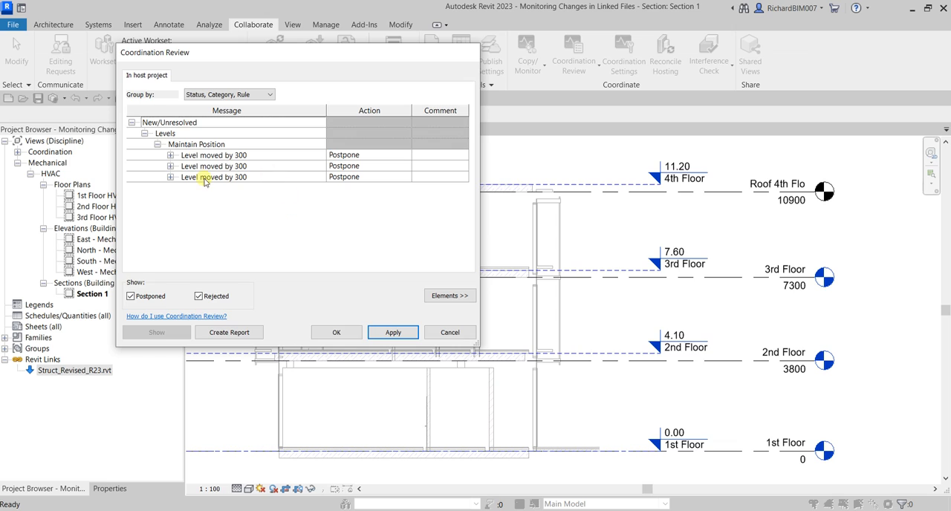
left_click(171, 155)
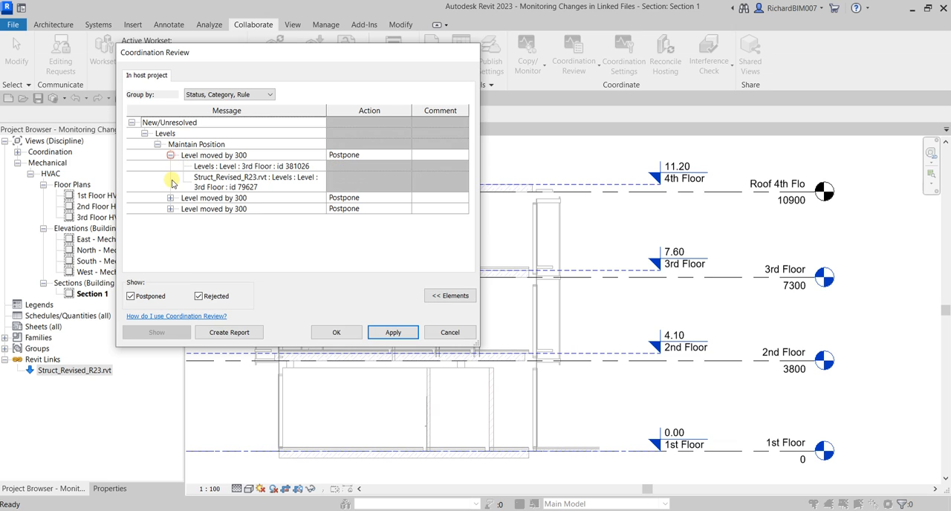
left_click(170, 198)
left_click(169, 240)
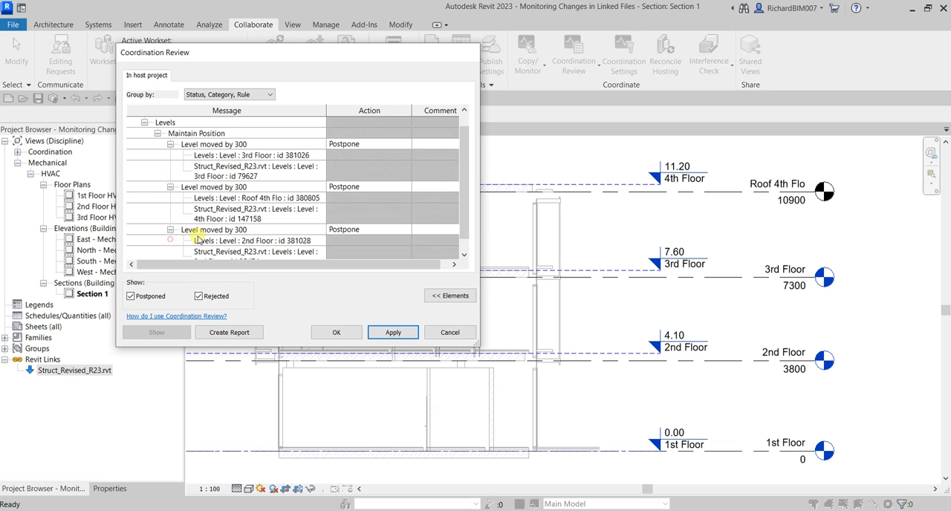
scroll(223, 230, "down", 1)
scroll(234, 212, "up", 1)
left_click(220, 166)
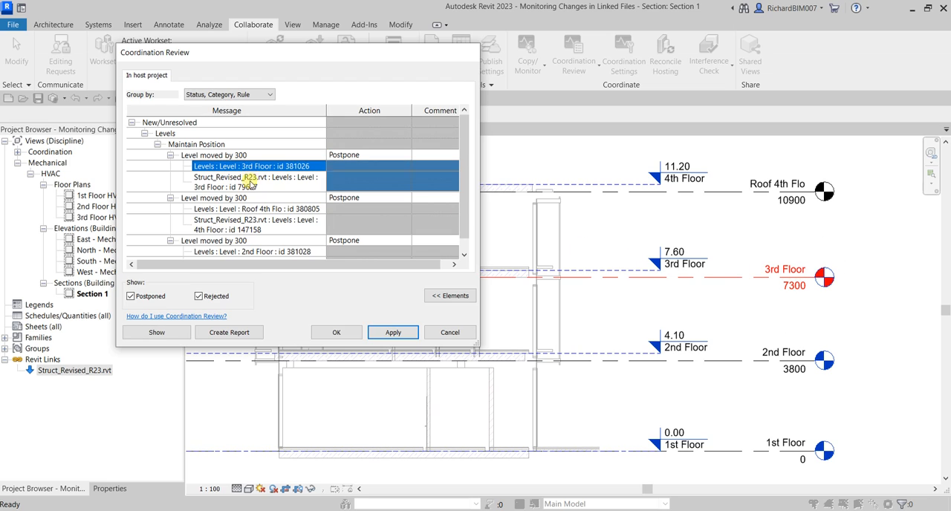
left_click(250, 181)
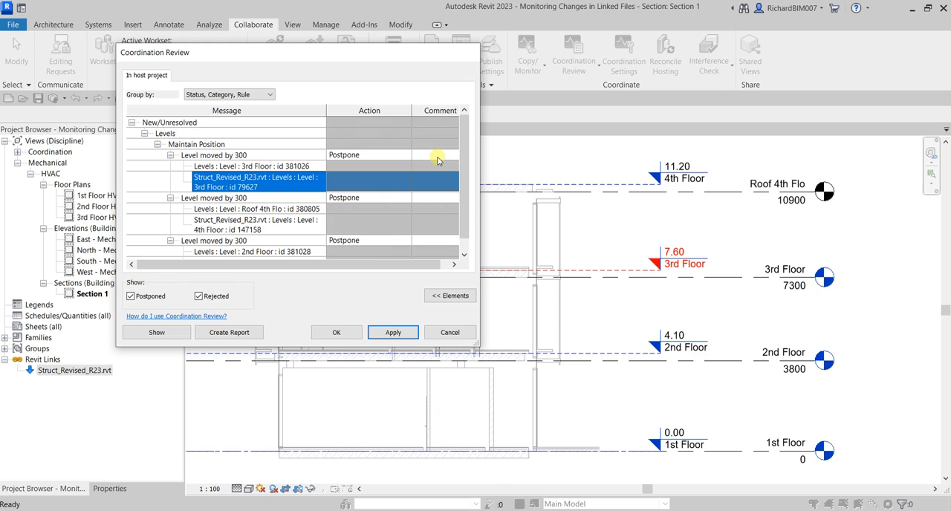
Highlight the linked 4th Floor level from the moved-level differences to locate it in the section
left_click(233, 332)
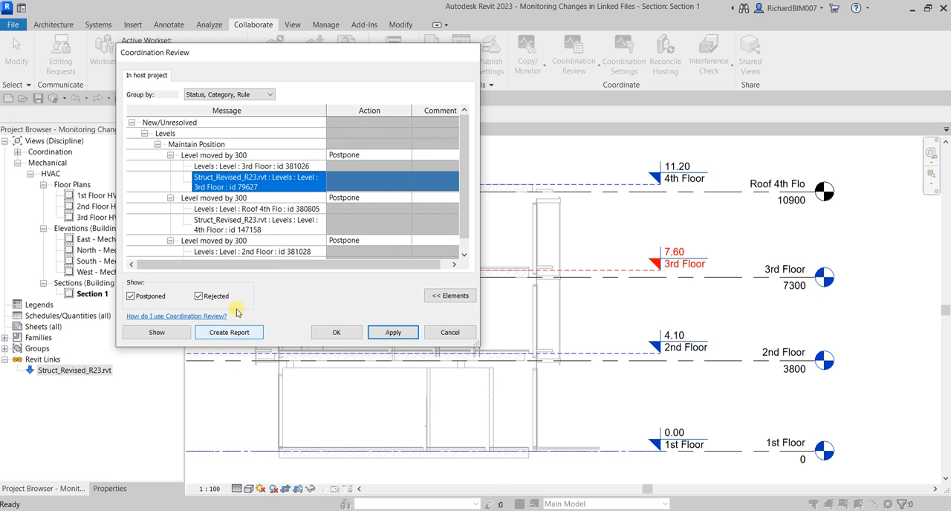
left_click(157, 333)
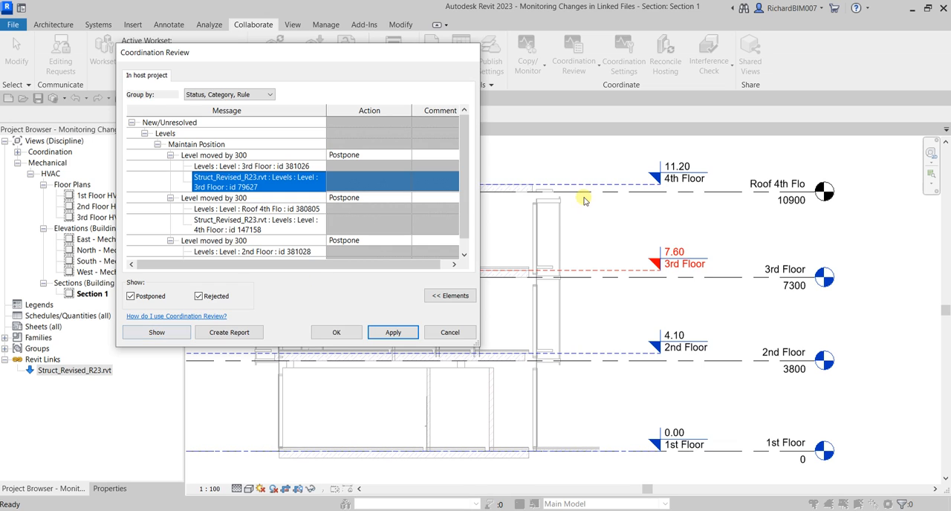
scroll(594, 260, "down", 4)
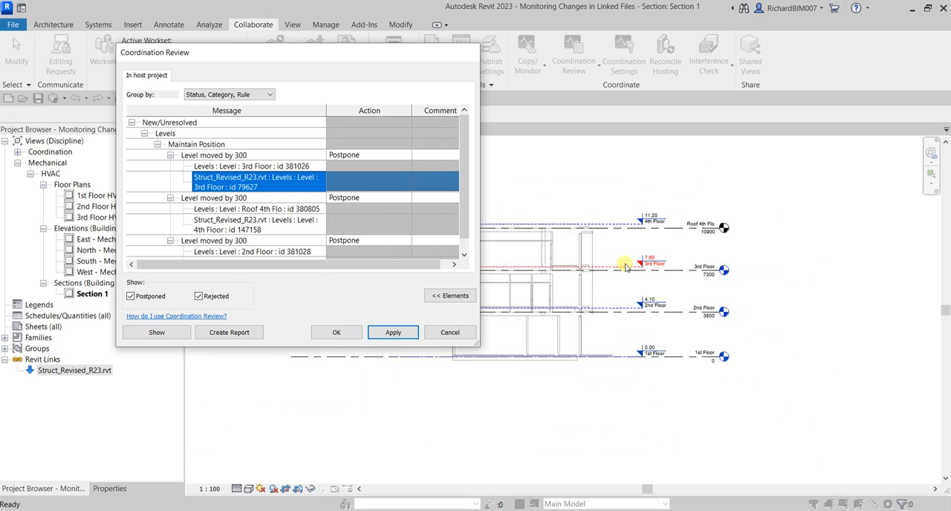
middle_click_drag(675, 269, 762, 237)
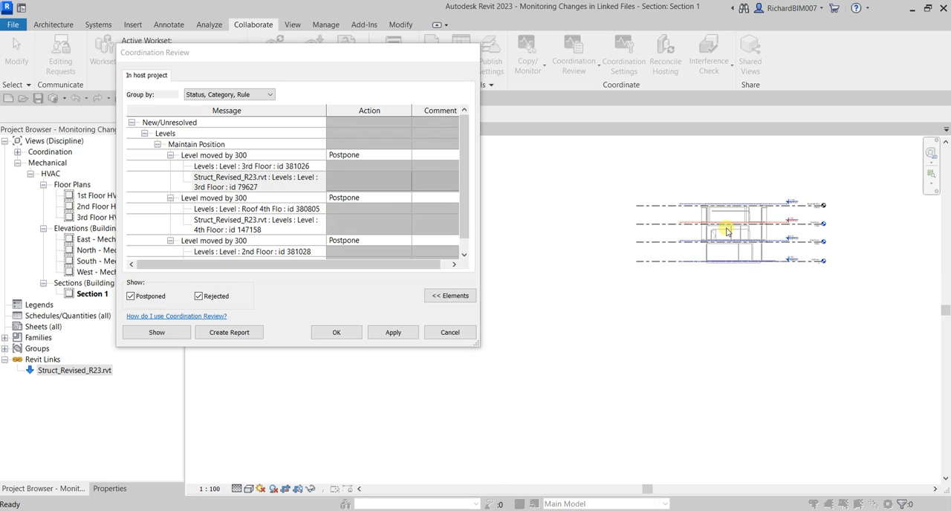
left_click(231, 228)
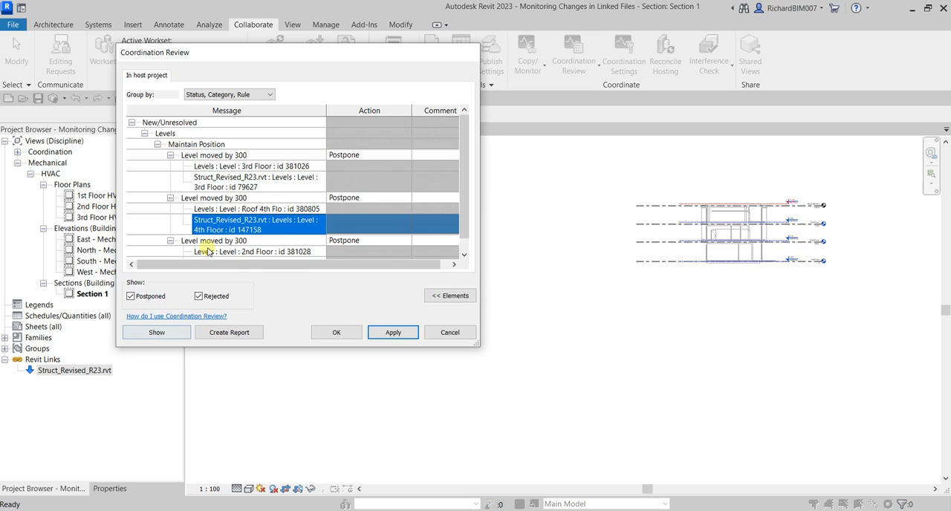
Show the linked 4th Floor level in the section and export the coordination report as the HTML file Monitoring Changes in Linked Files
left_click(156, 332)
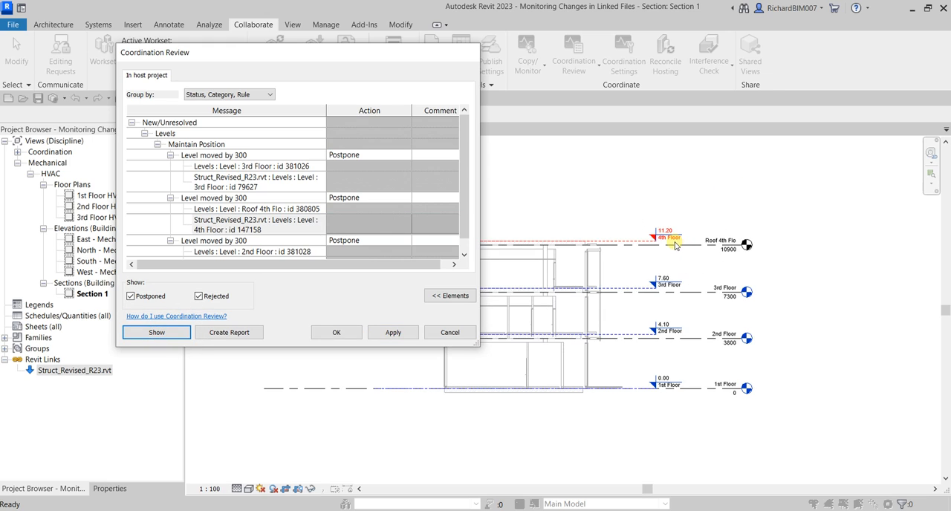
left_click(244, 336)
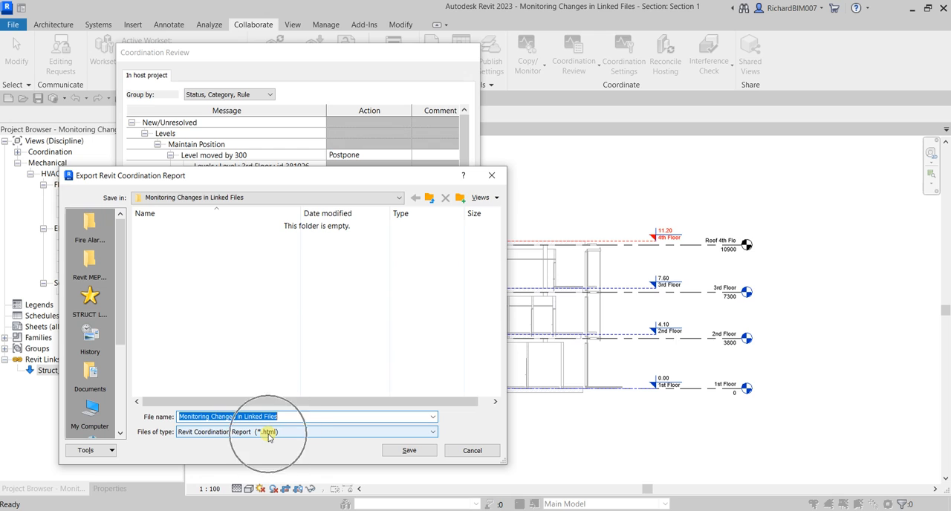
left_click(412, 450)
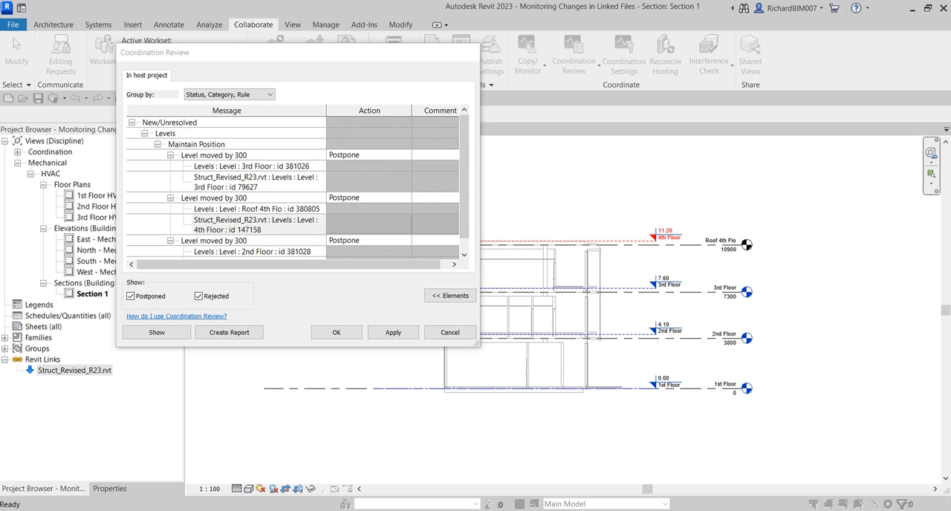
Open the exported HTML report from the Monitoring Changes in Linked Files folder in Firefox, leaving only its tab in a maximized window
left_click_drag(950, 216, 524, 201)
double_click(524, 201)
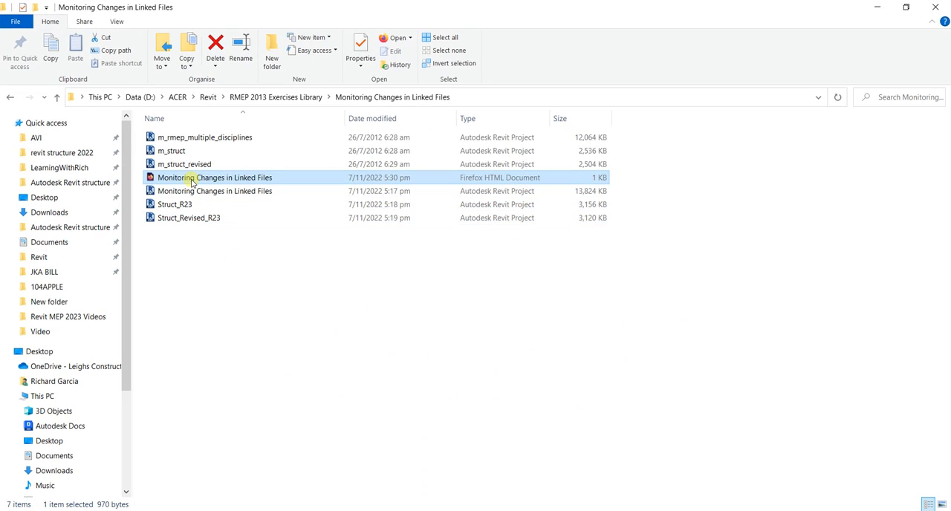
double_click(192, 181)
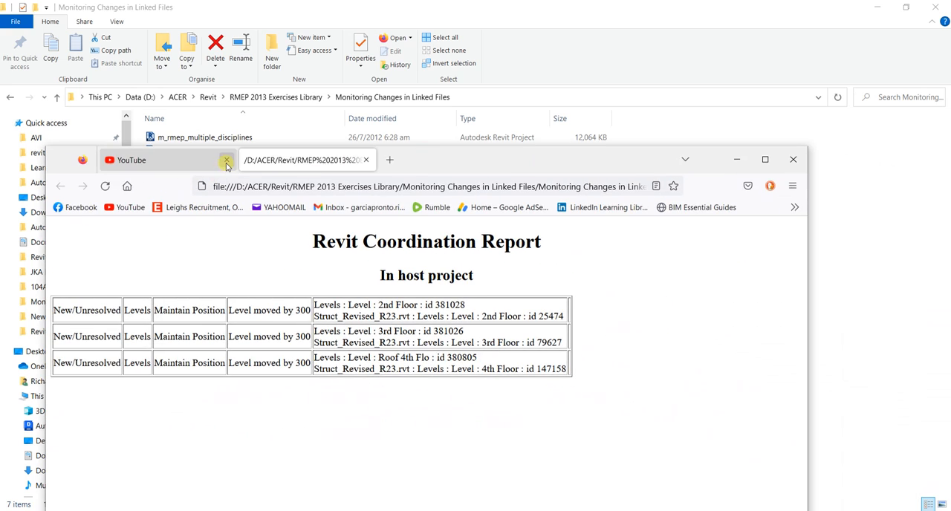
left_click(226, 160)
double_click(575, 158)
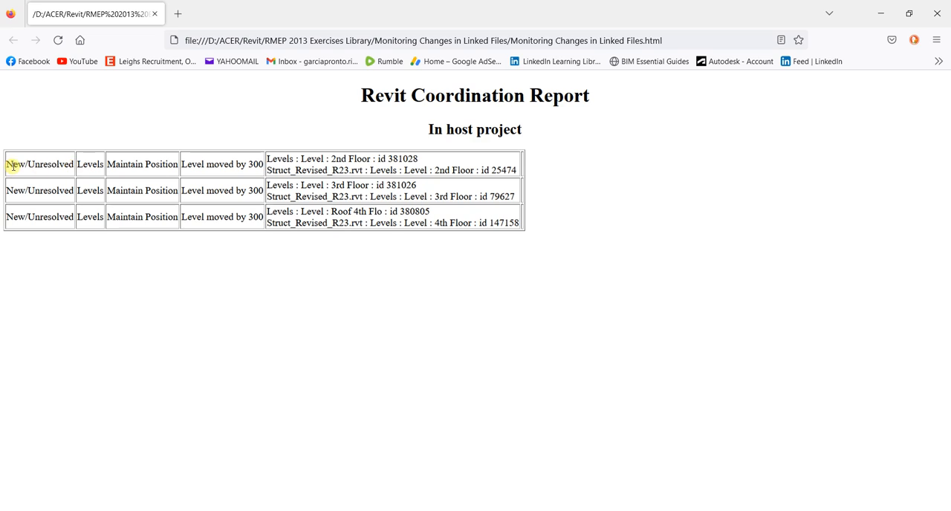
Highlight the level differences listed in the report table to review them, and return to Coordination Review in Revit
left_click_drag(13, 166, 534, 246)
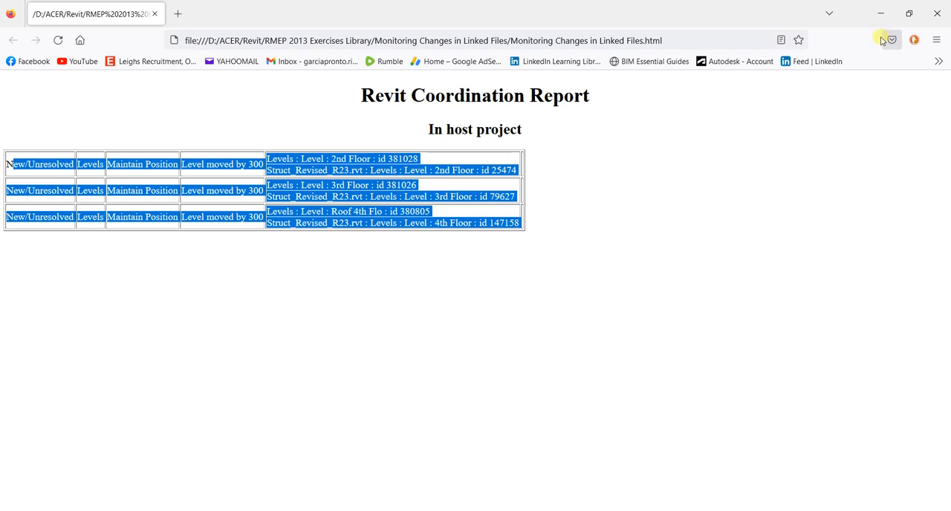
left_click(880, 11)
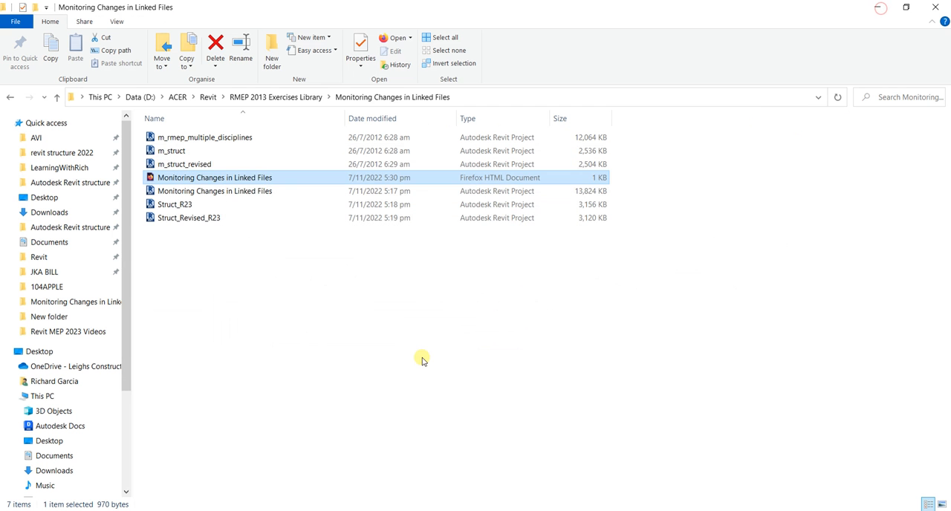
left_click(878, 7)
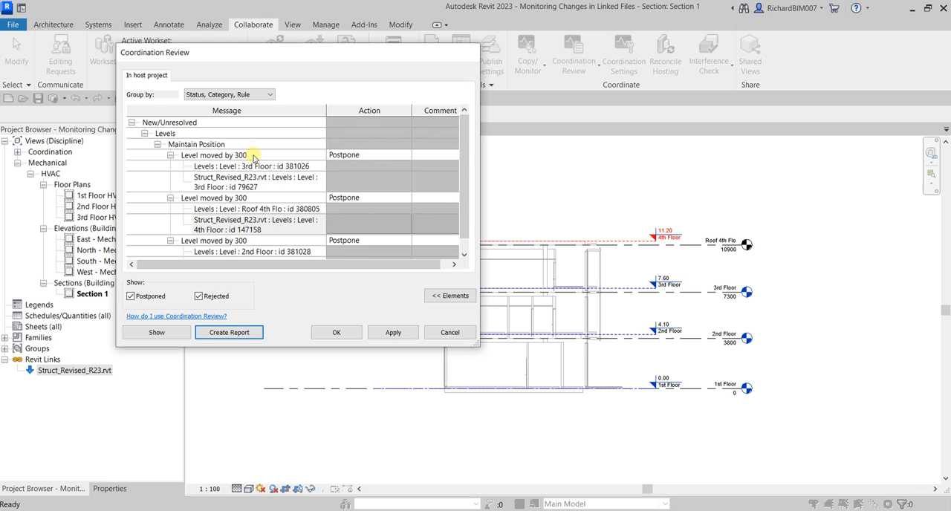
Set the action for the 3rd Floor position difference to Move Level '3rd Floor'
left_click(371, 154)
left_click(407, 154)
left_click(407, 155)
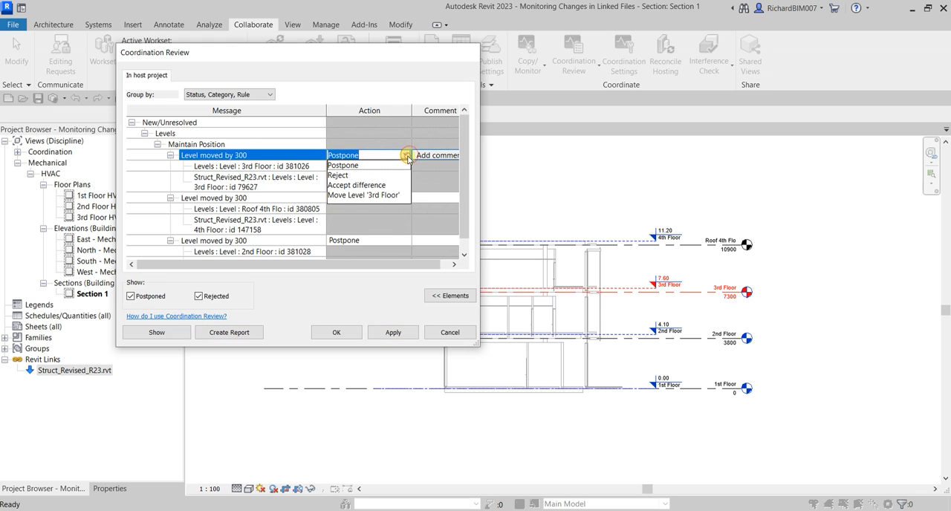
key("ctrl")
left_click(349, 194)
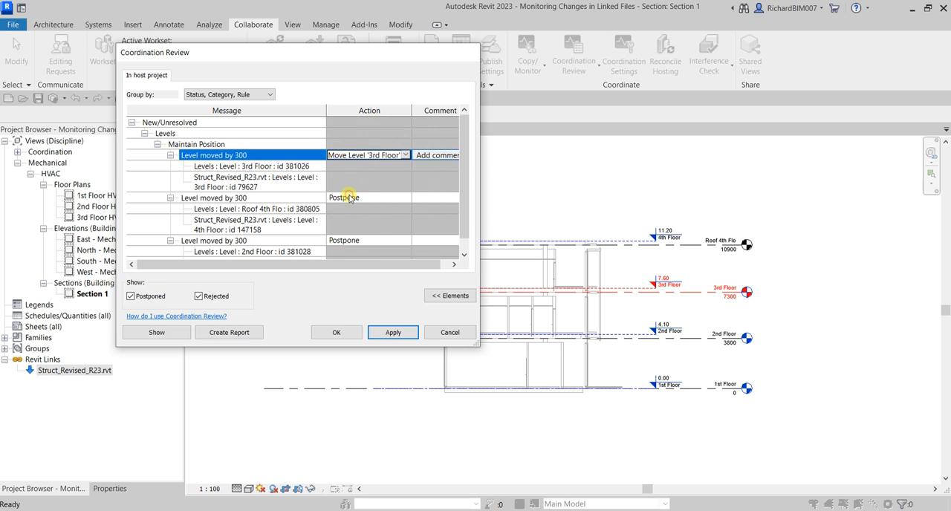
Set the action for the Roof 4th Flo position difference to Move Level 'Roof 4th Flo'
left_click(402, 200)
left_click(406, 197)
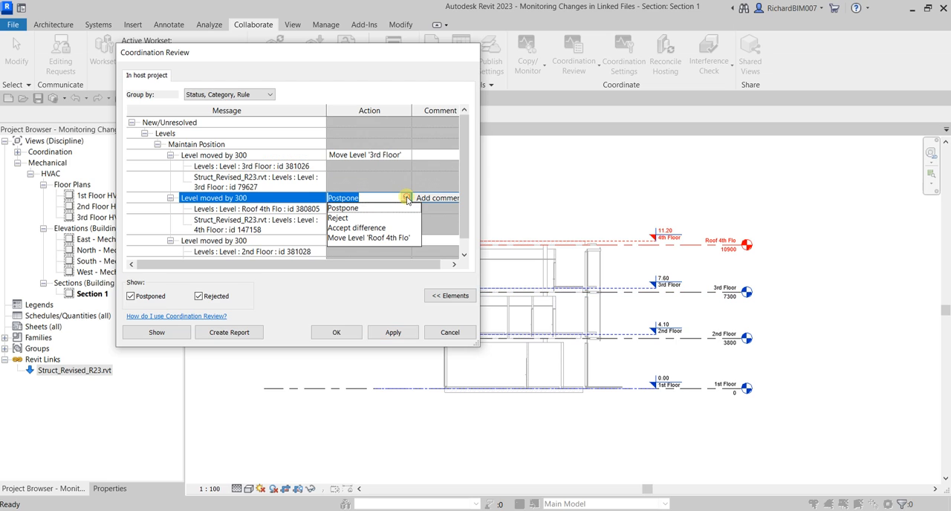
left_click(361, 239)
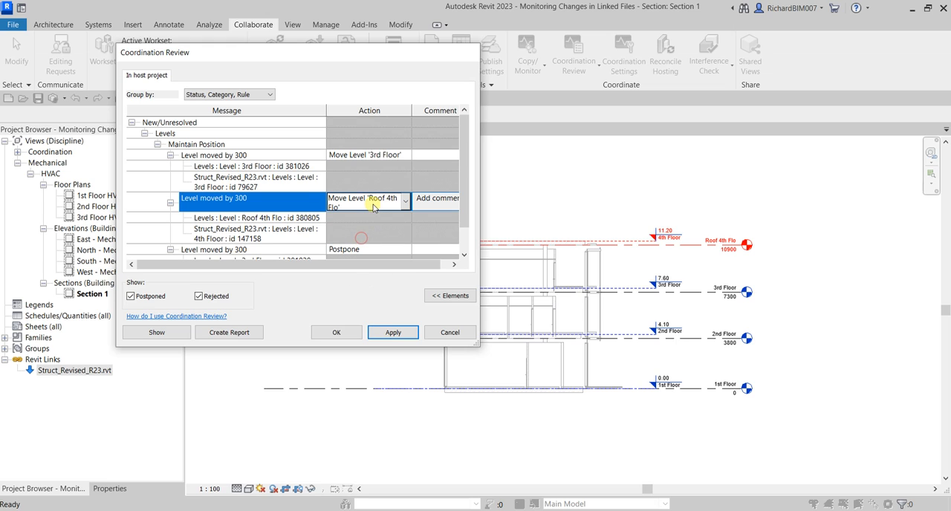
Set the action for the 2nd Floor position difference to Move Level '2nd Floor'
left_click(360, 250)
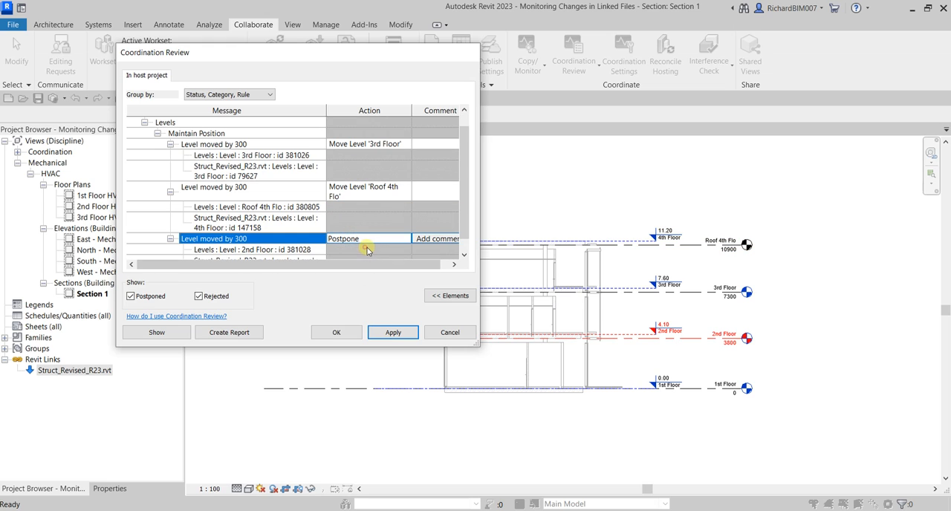
left_click(406, 239)
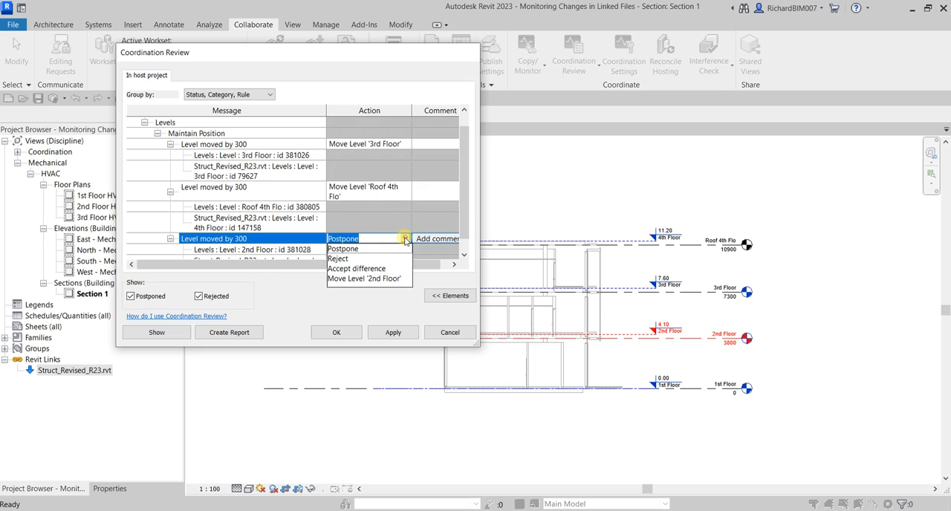
left_click(367, 278)
Apply the level moves, resolve the curtain wall mullion error by deleting the affected elements, and close Coordination Review
left_click(391, 335)
left_click(392, 336)
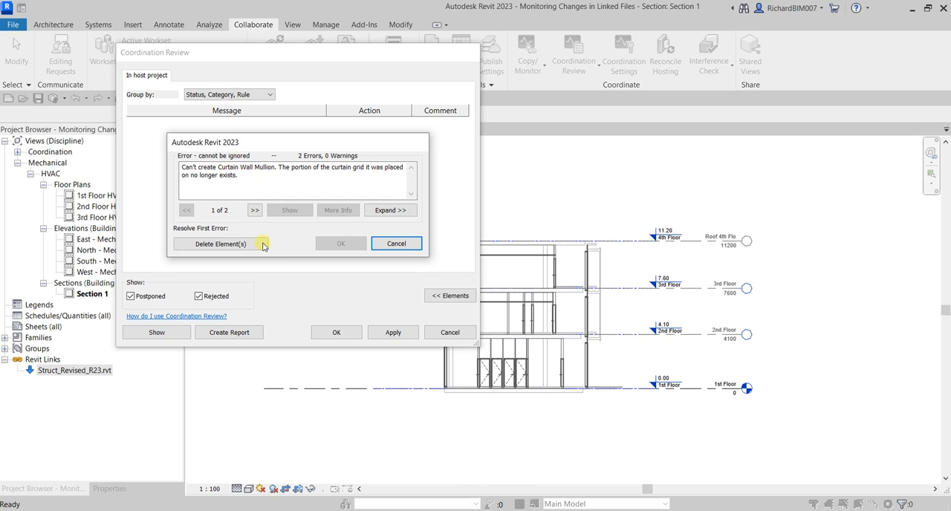
left_click(242, 250)
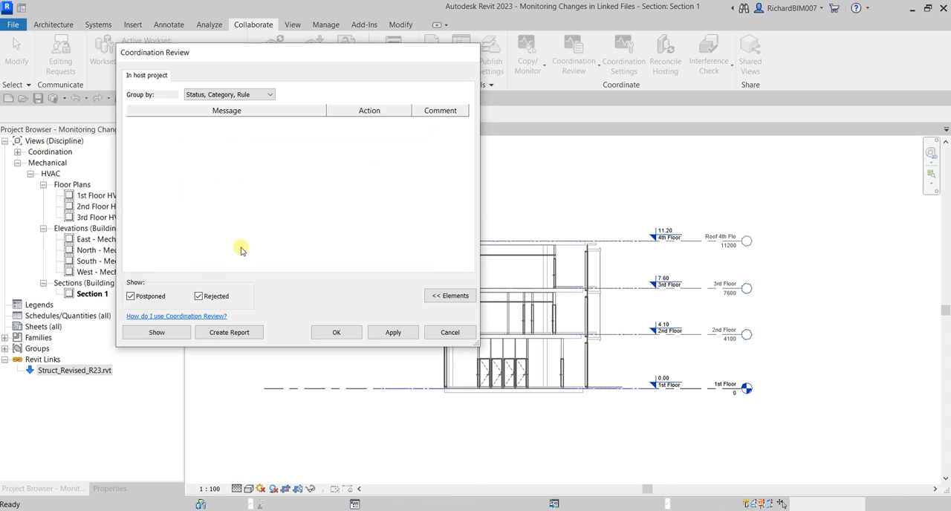
left_click(349, 336)
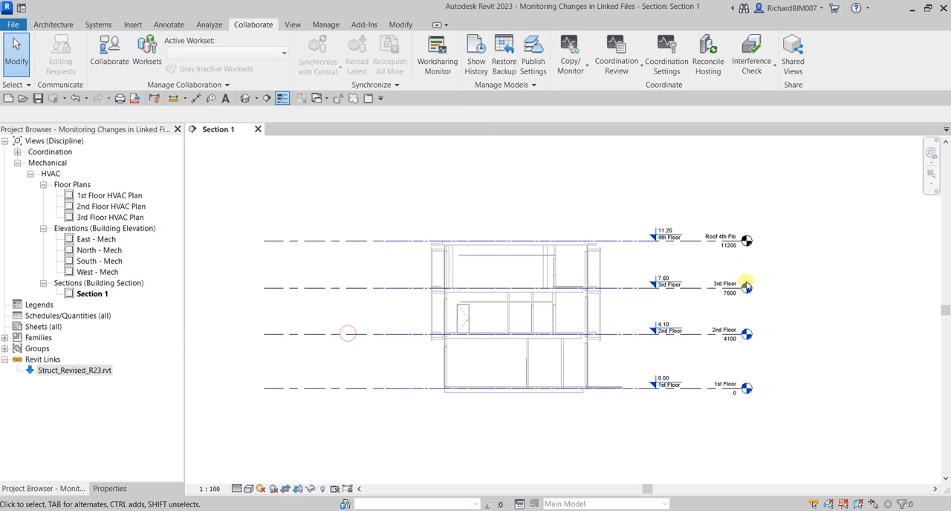
Compare the names and elevations of the host levels with the linked structural levels in Section 1
scroll(740, 297, "up", 2)
scroll(741, 297, "up", 1)
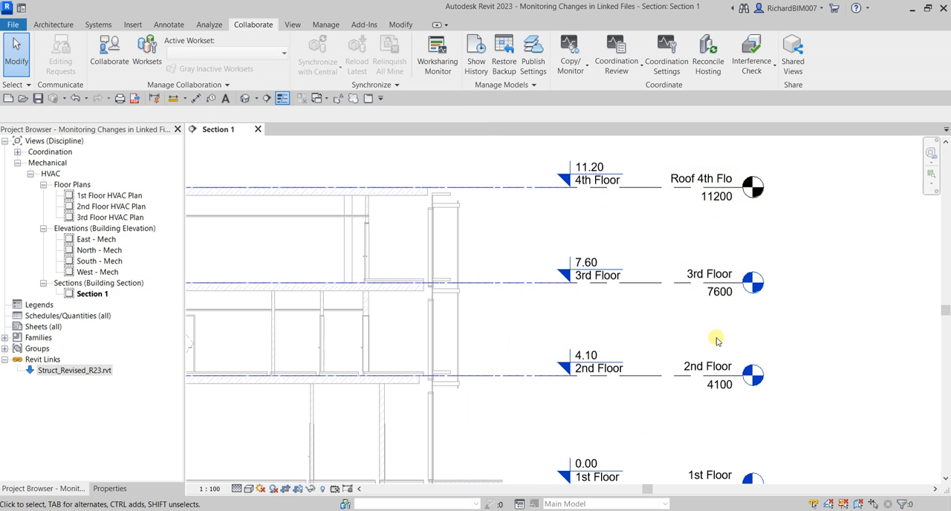
scroll(715, 297, "down", 1)
middle_click_drag(715, 297, 664, 291)
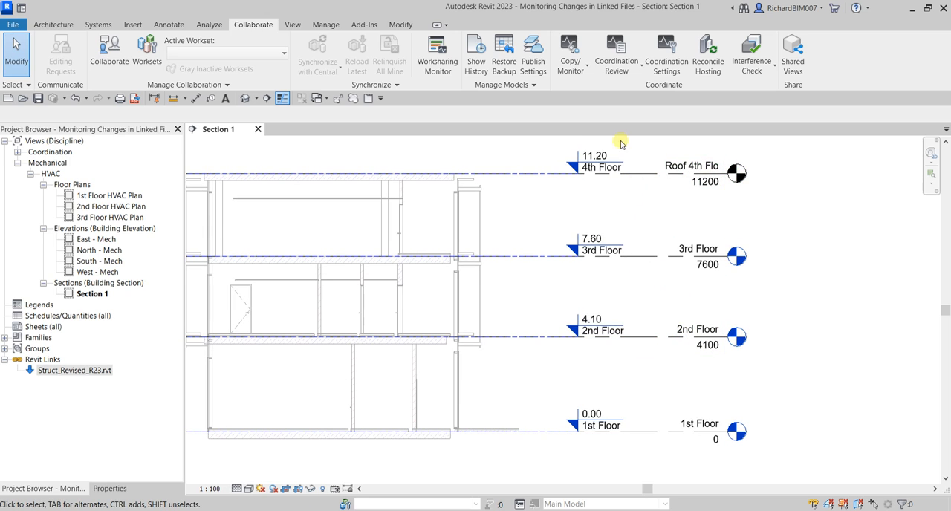
middle_click_drag(780, 231, 802, 231)
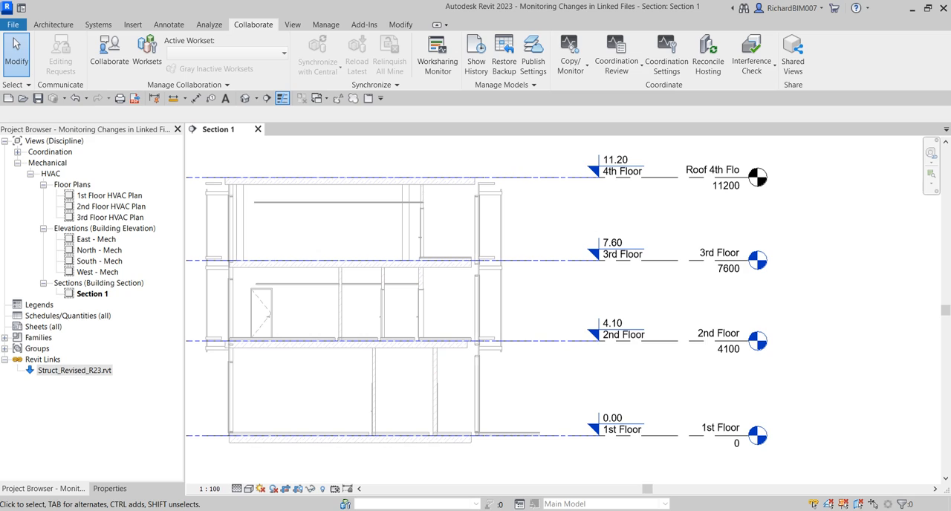